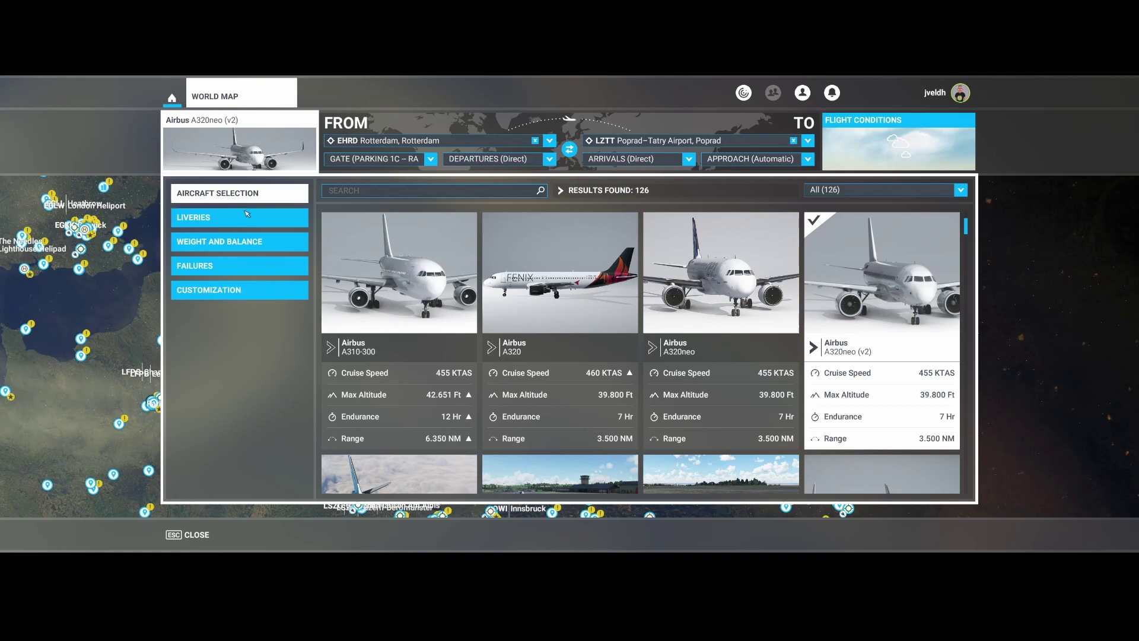
Examine the livery, weight and balance, failure and customization settings of the Airbus A320neo (v2)
left_click(237, 222)
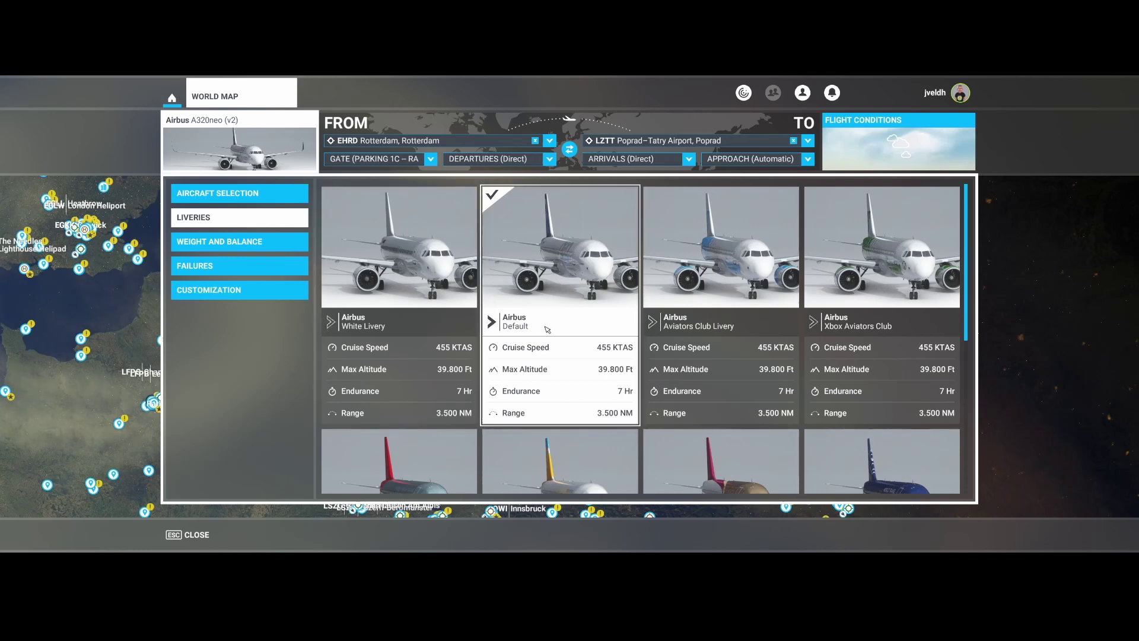
scroll(464, 290, "down", 1)
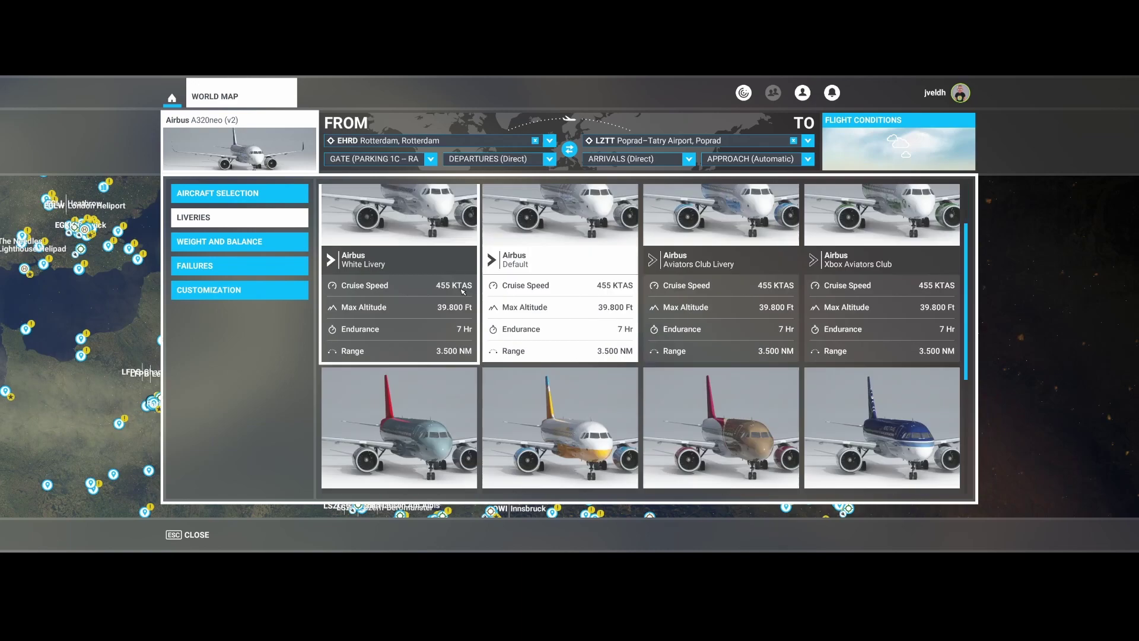
scroll(463, 290, "down", 2)
scroll(466, 308, "up", 2)
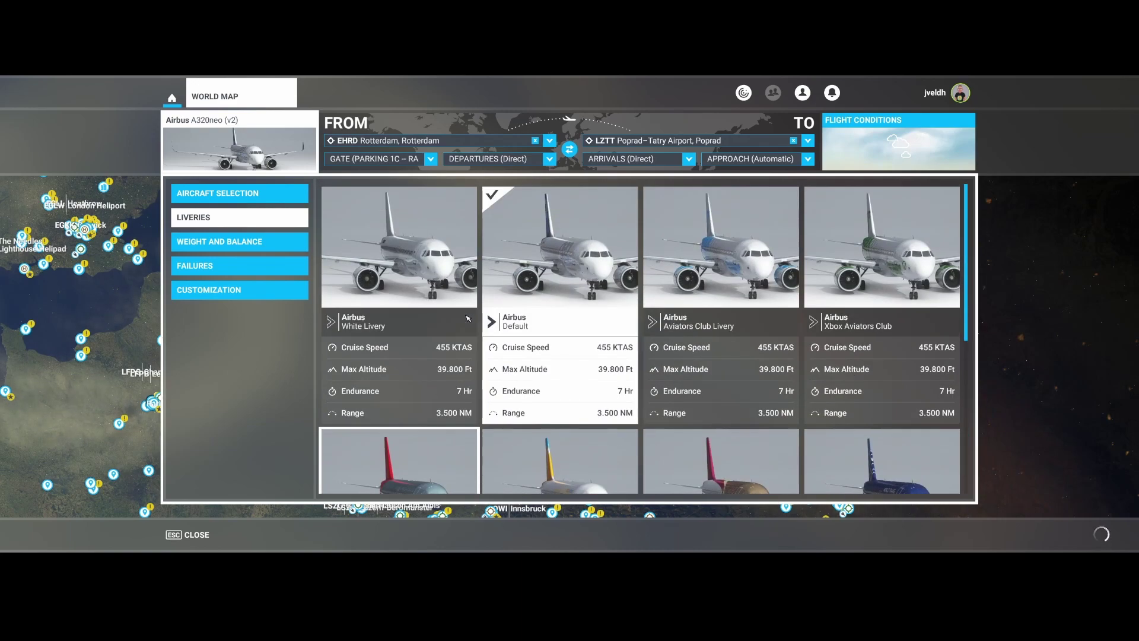
left_click(247, 243)
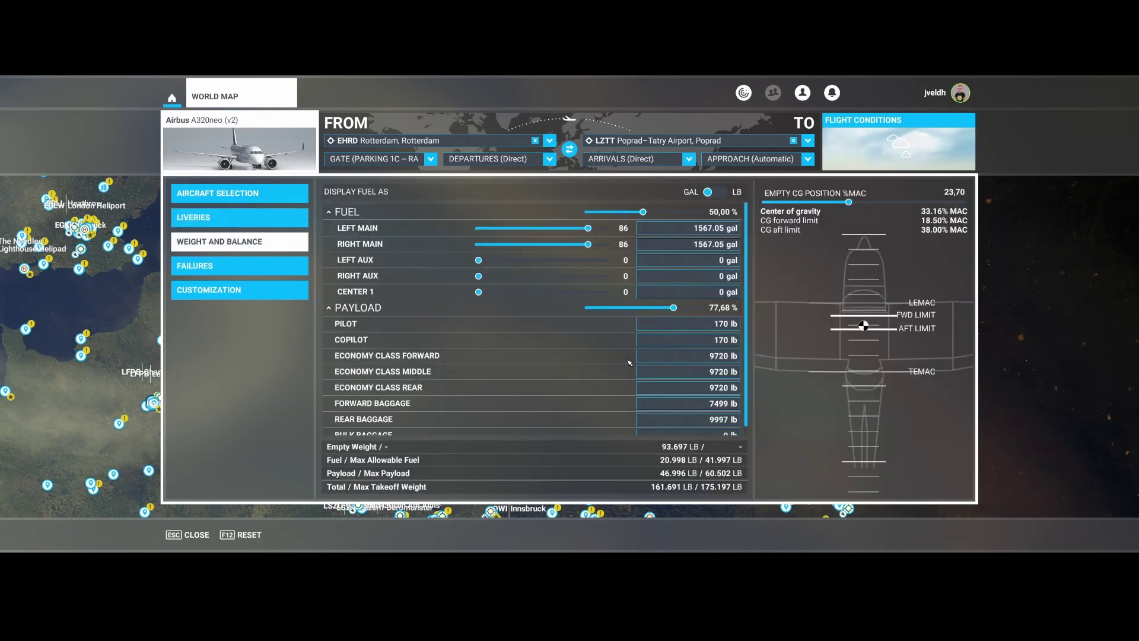
left_click(252, 272)
scroll(492, 327, "down", 6)
scroll(492, 329, "down", 5)
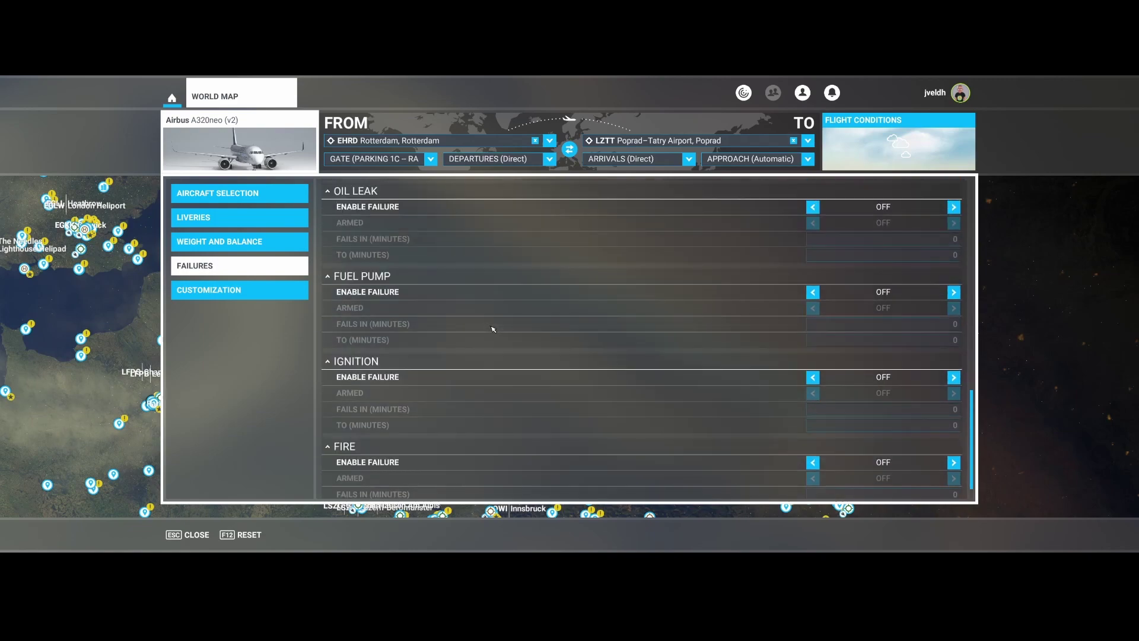
scroll(450, 359, "up", 8)
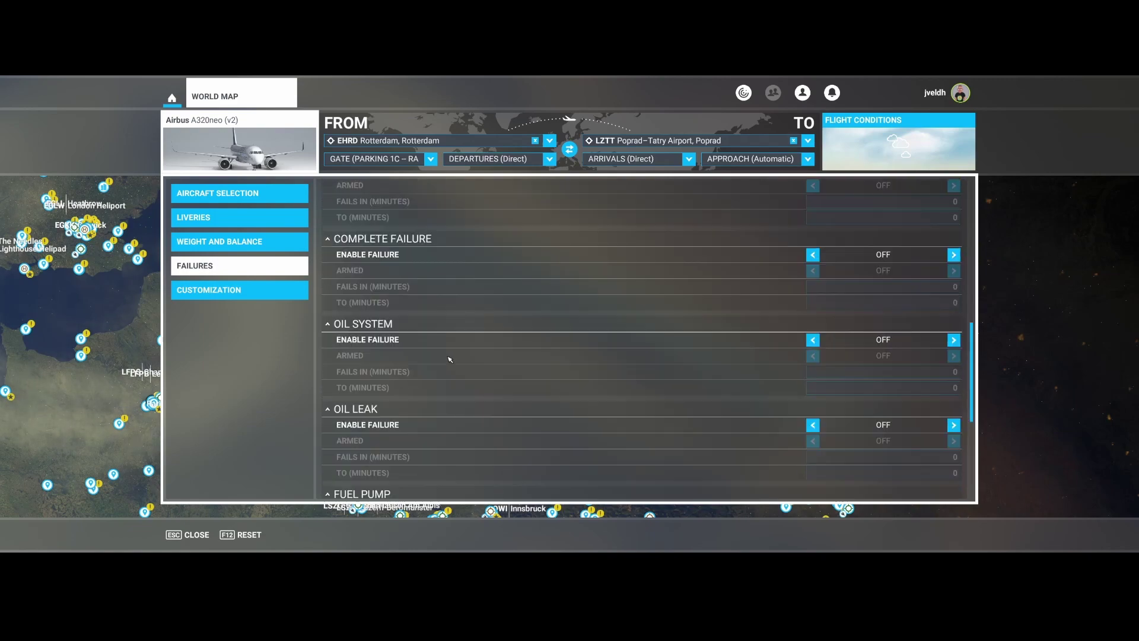
scroll(450, 359, "up", 3)
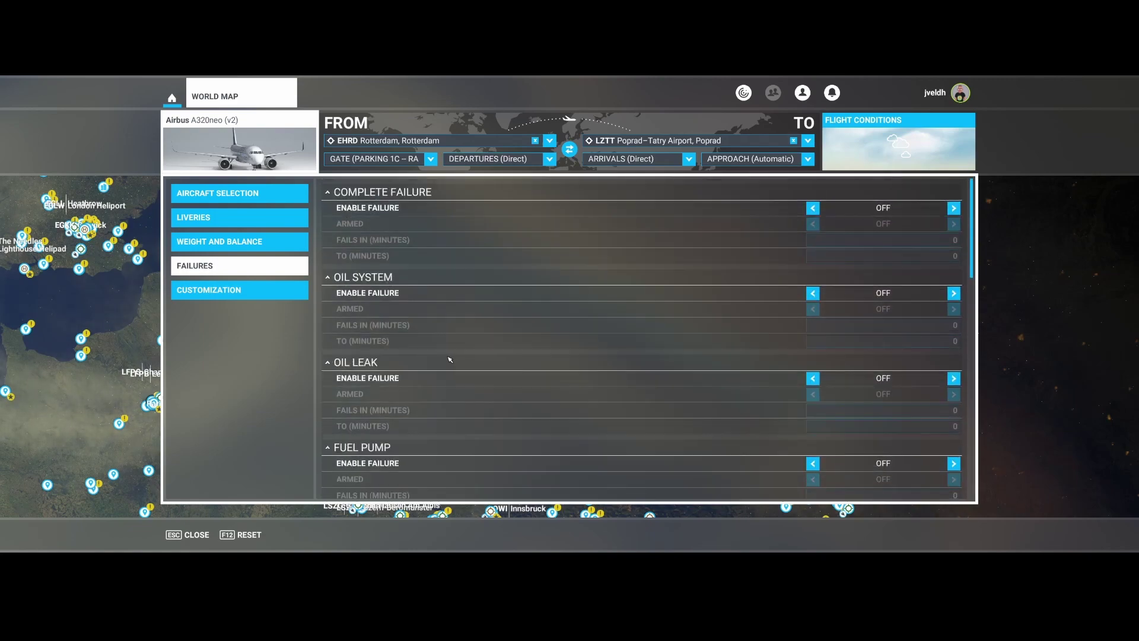
left_click(240, 291)
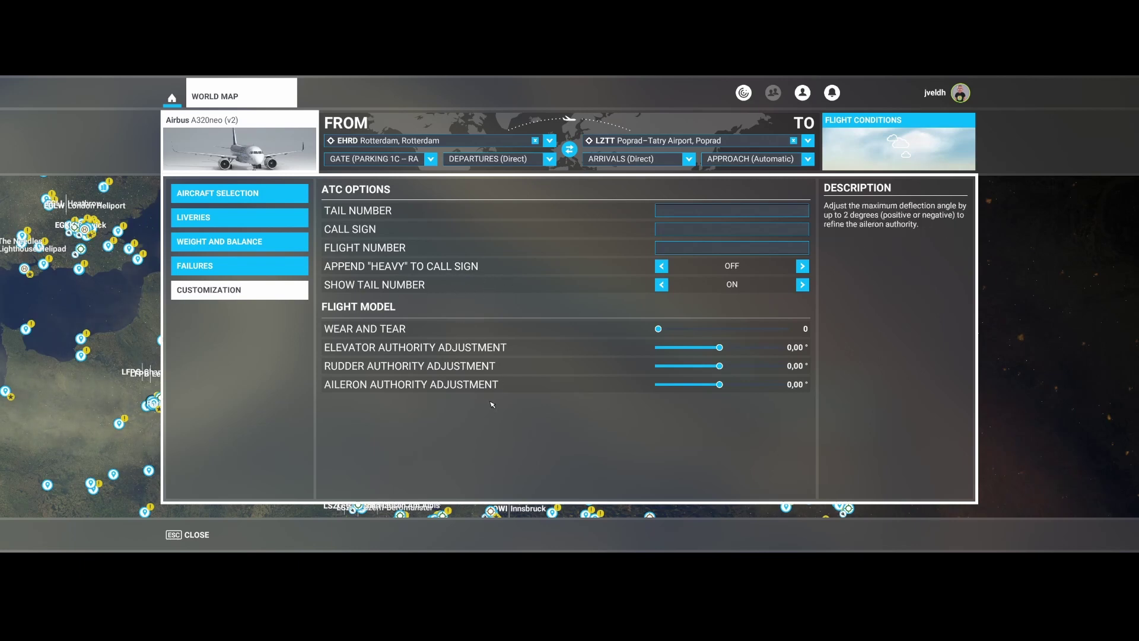
left_click(247, 160)
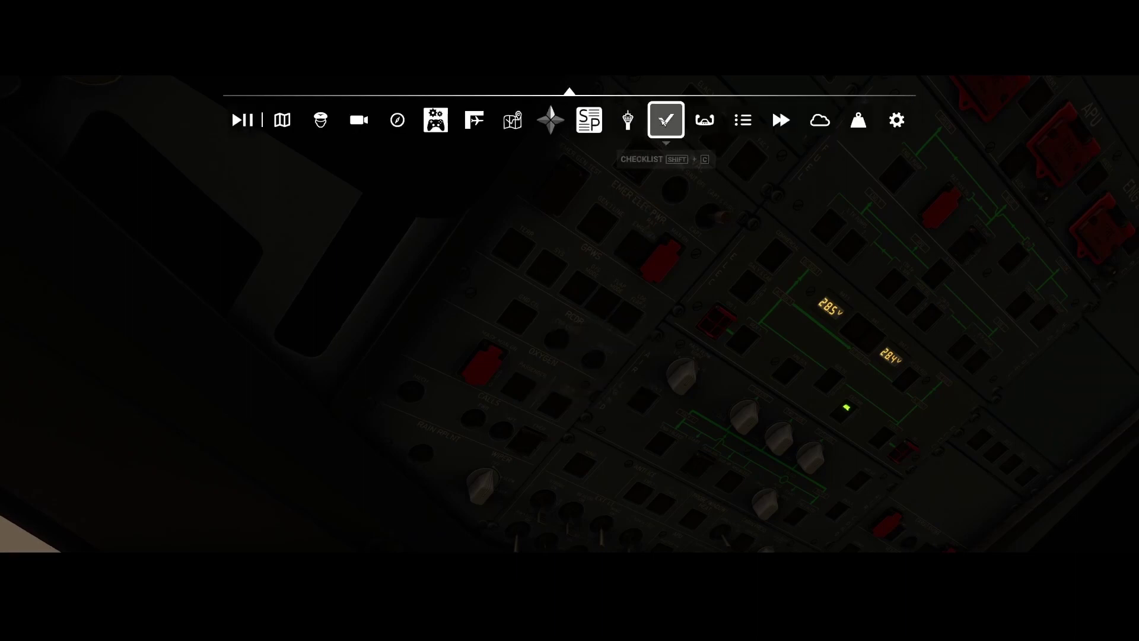
Open the checklist and switch on external power on the overhead panel
left_click(665, 121)
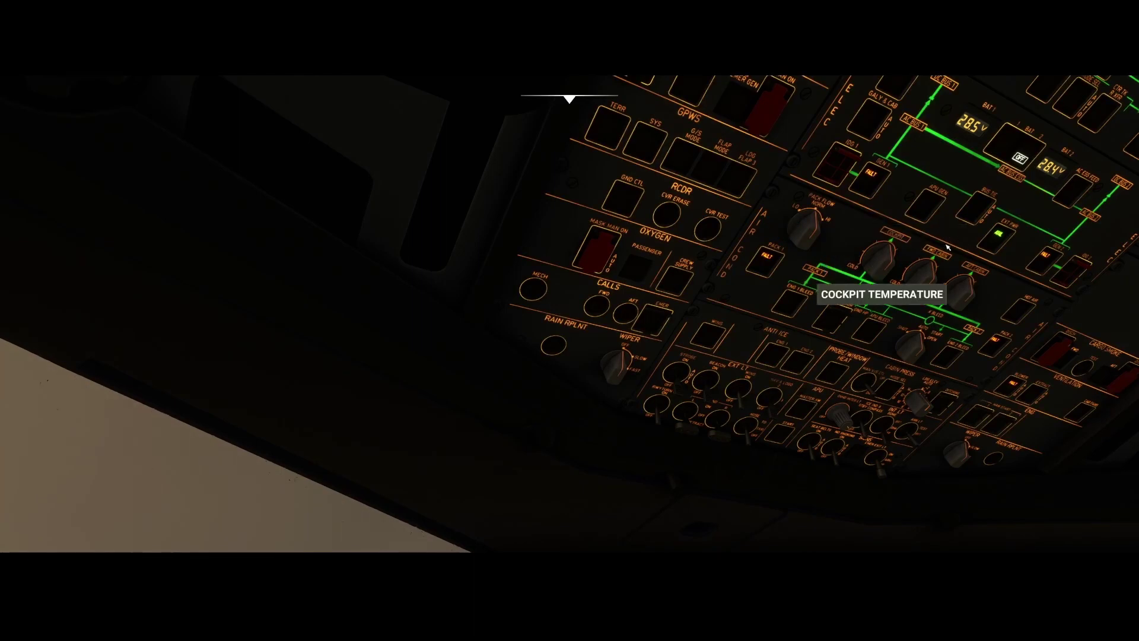
left_click(1000, 241)
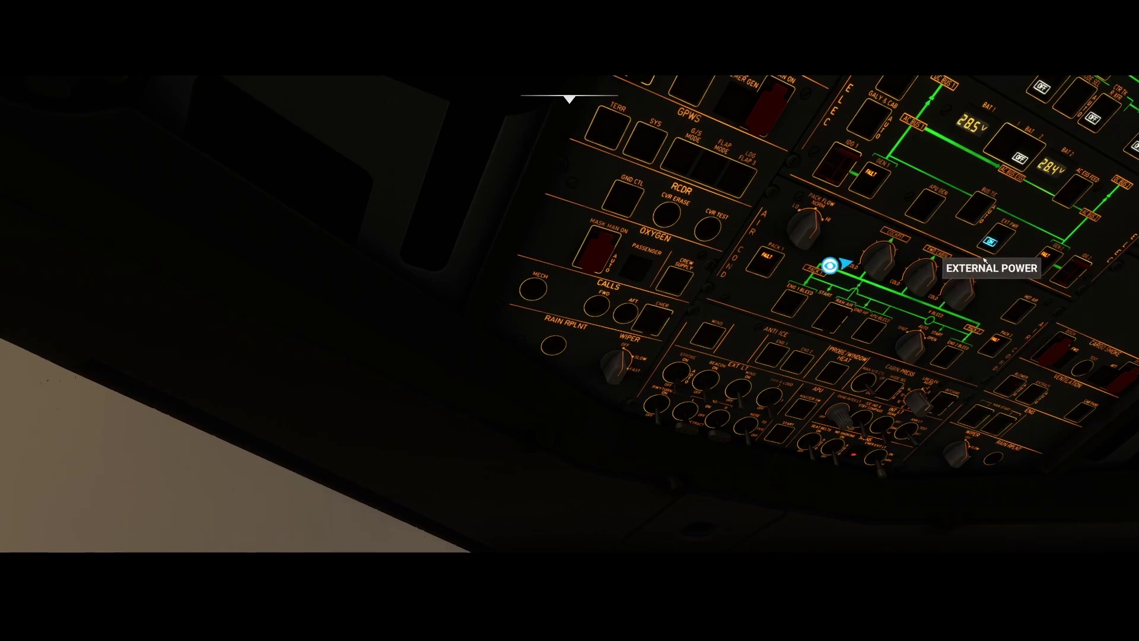
Continue the flight from the logbook and power on the EFB tablet beside the side window
left_click_drag(818, 351, 819, 451)
key("alt+1")
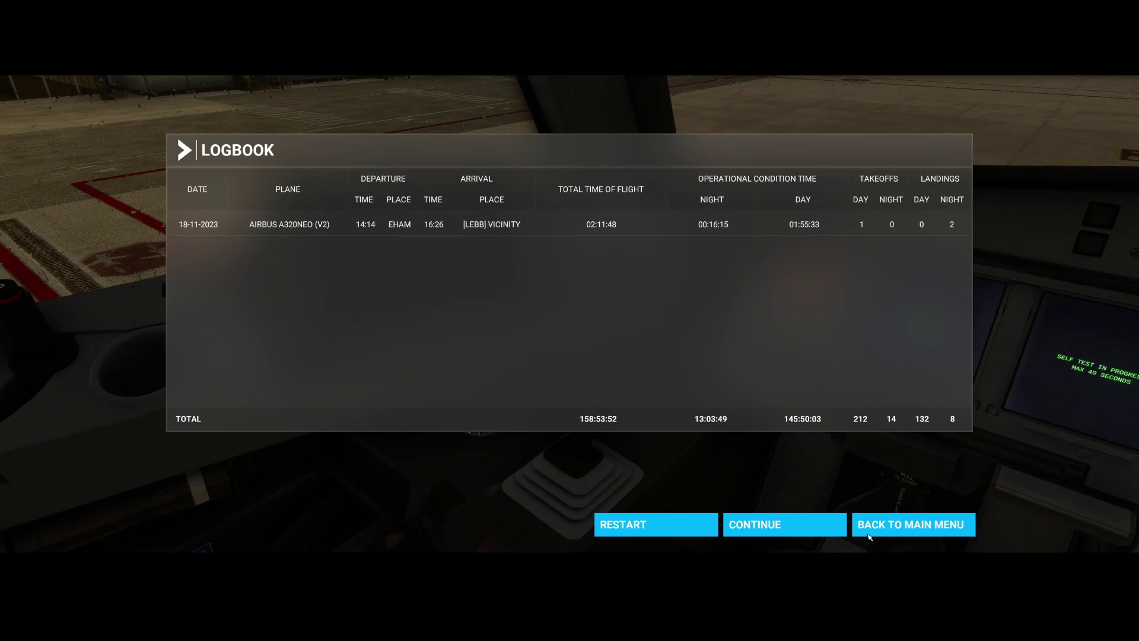
left_click(790, 528)
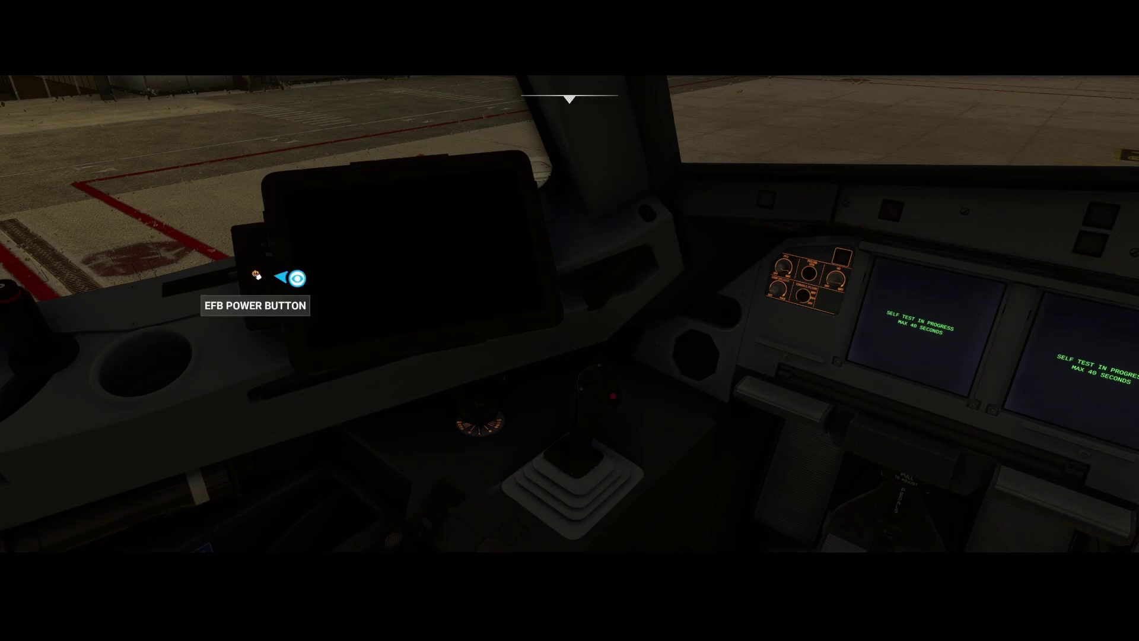
left_click(256, 274)
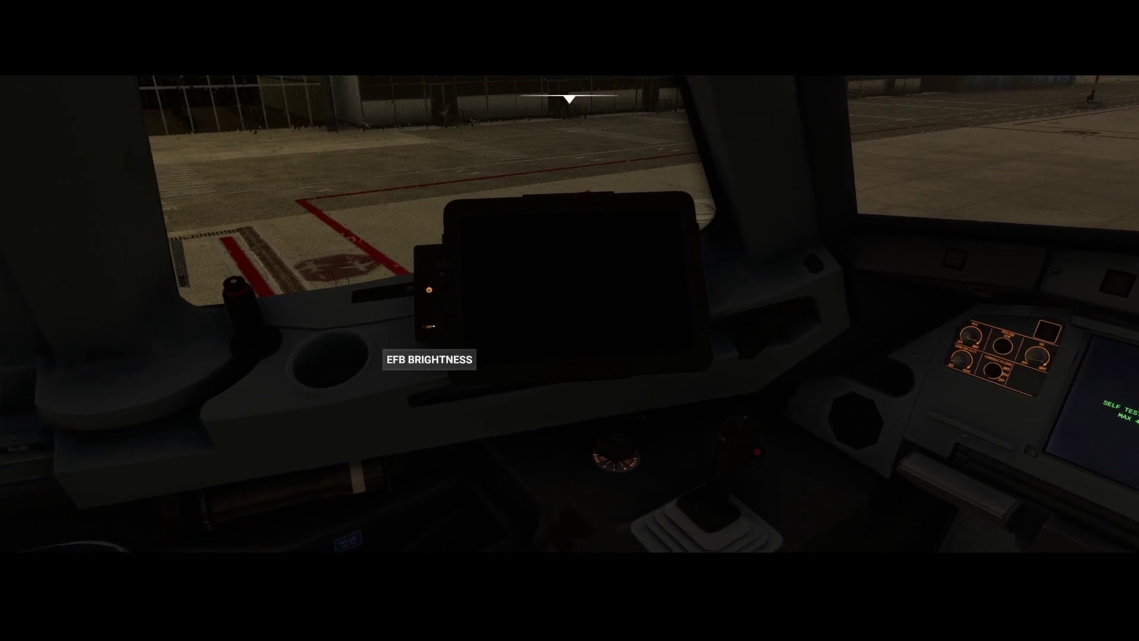
left_click(430, 291)
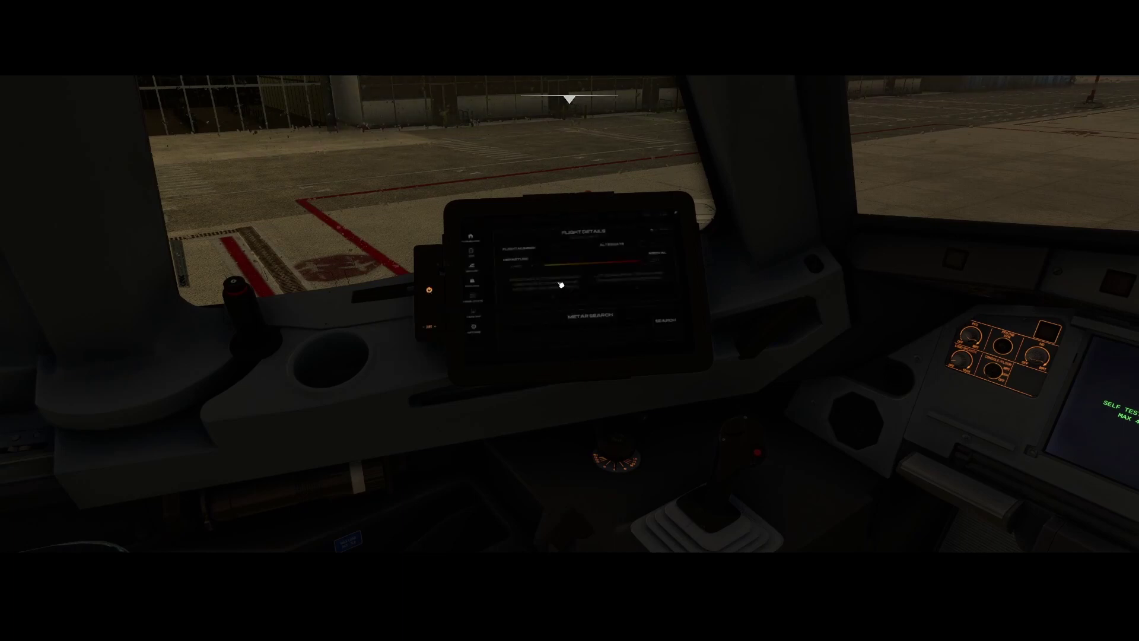
scroll(560, 285, "up", 5)
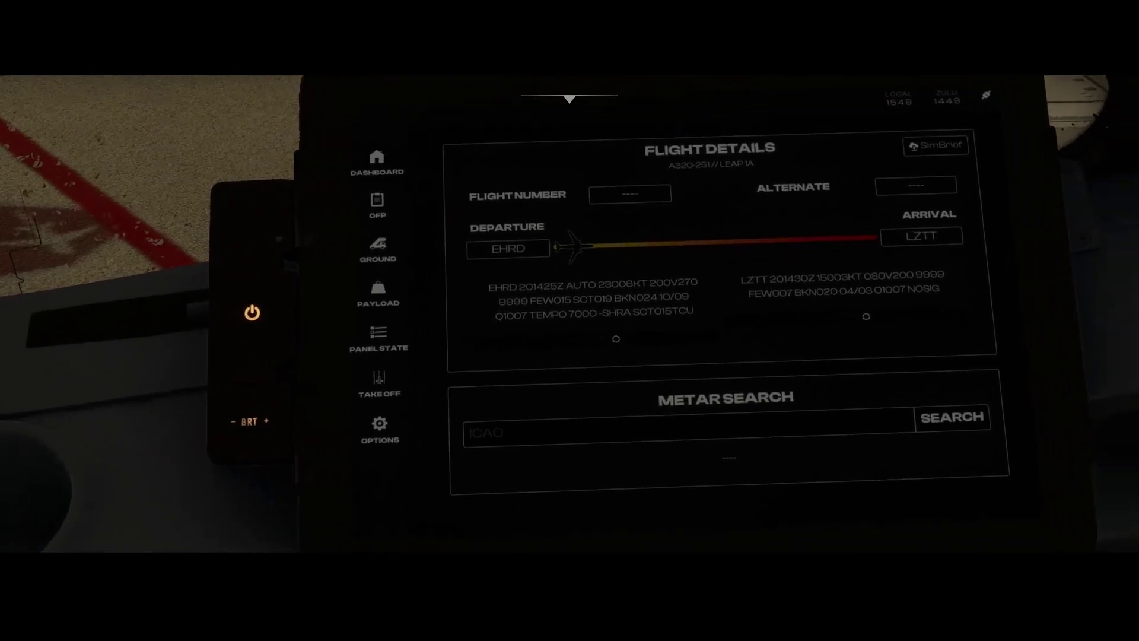
Search for the METAR of EHAM on the EFB dashboard
left_click(591, 425)
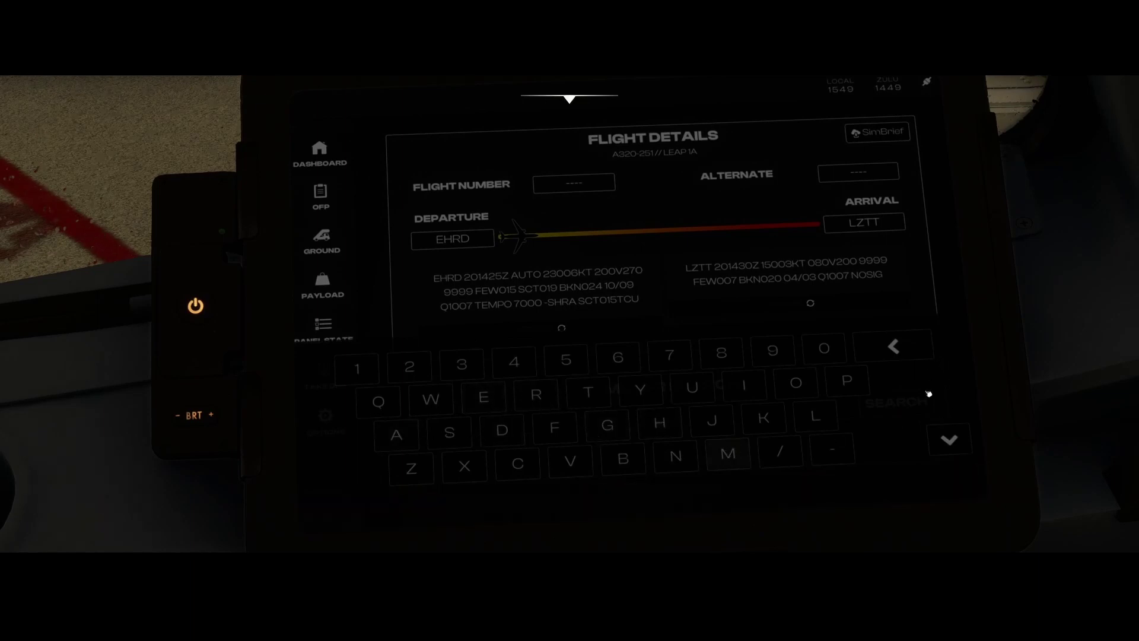
left_click(950, 440)
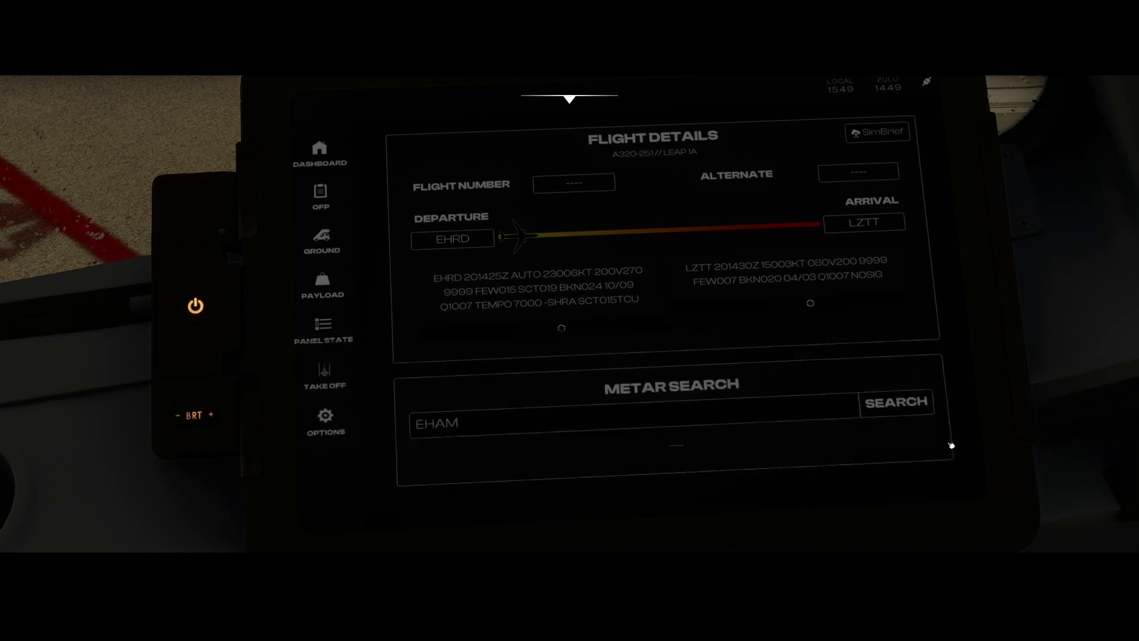
left_click(894, 406)
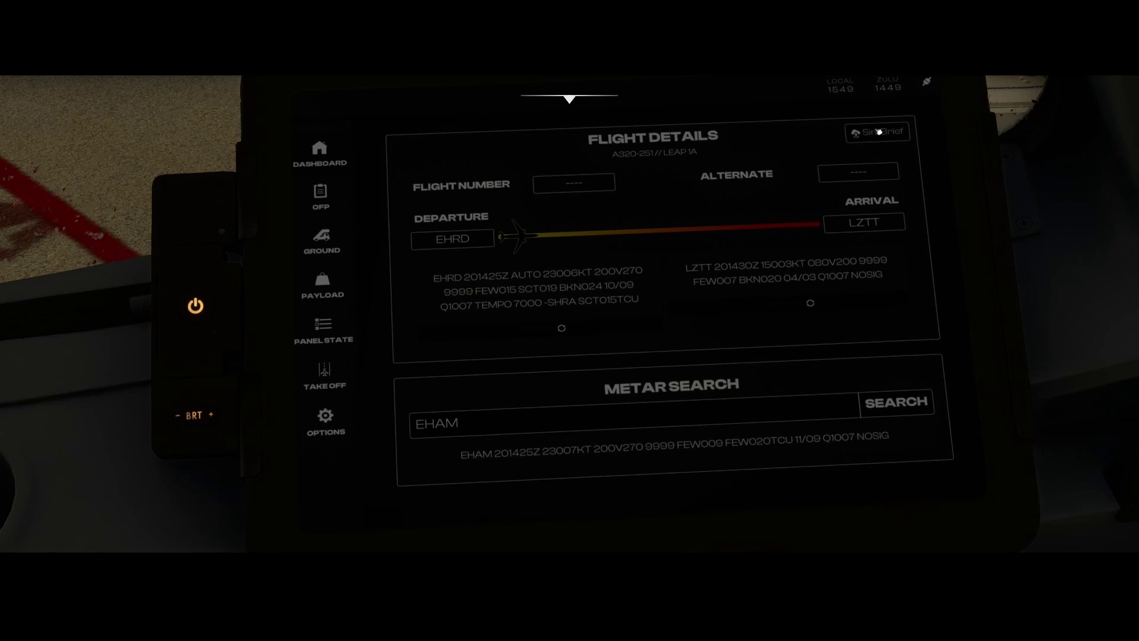
Try to import the SimBrief flight plan into the EFB's flight details
left_click(864, 139)
left_click(880, 139)
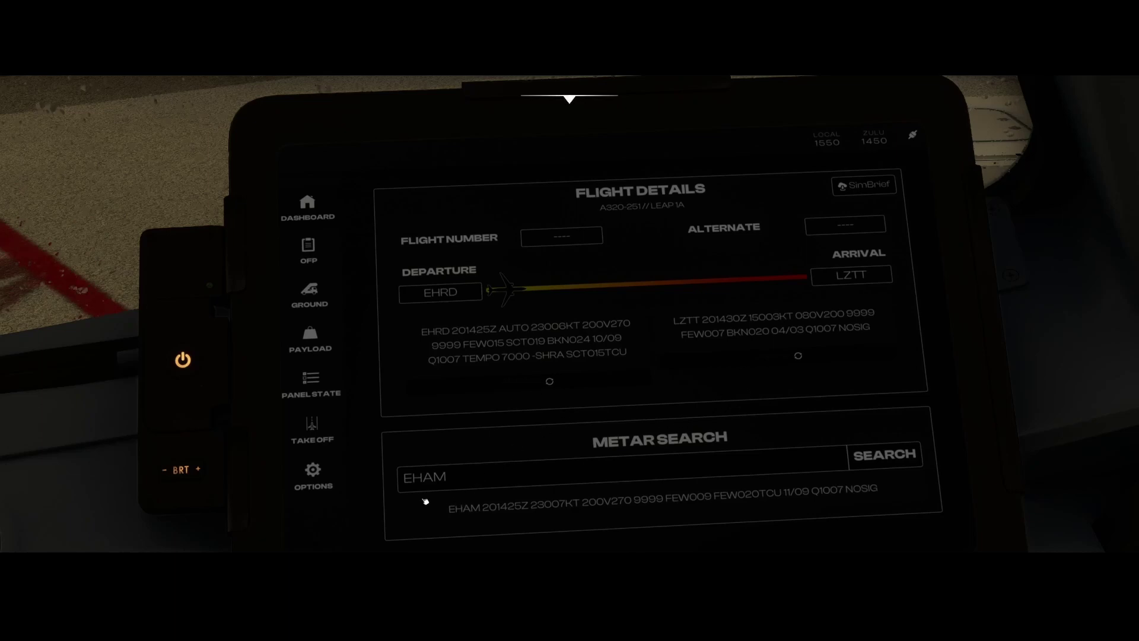
Switch to SimBrief in the browser, change the flight's aircraft type to A20N - A320-251N and regenerate the flight plan
key("alt+Tab")
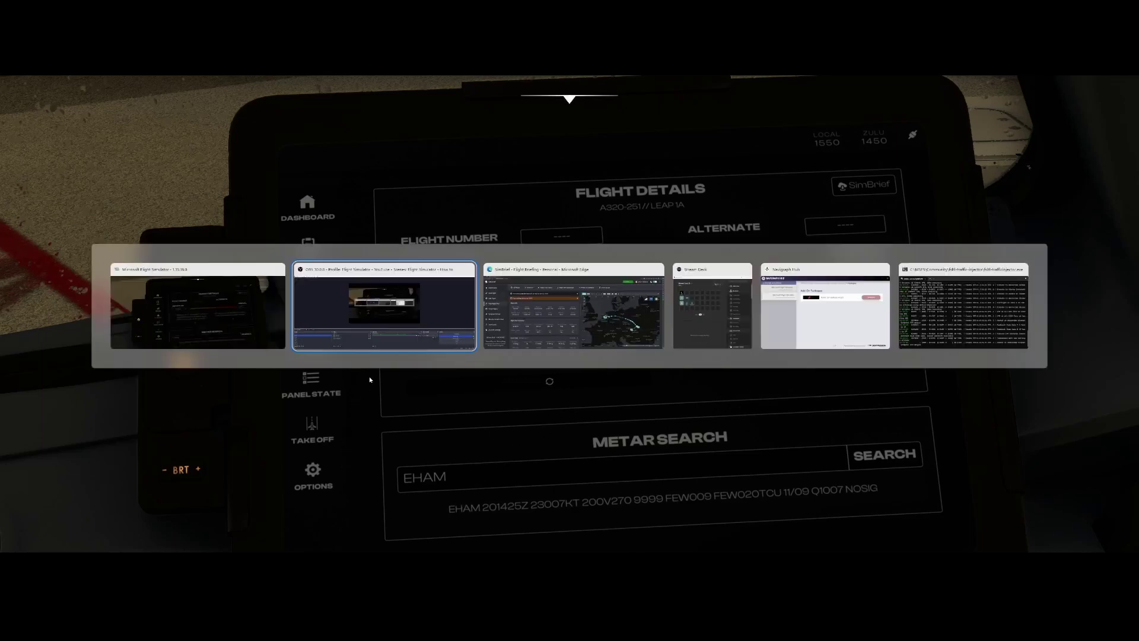
left_click(490, 346)
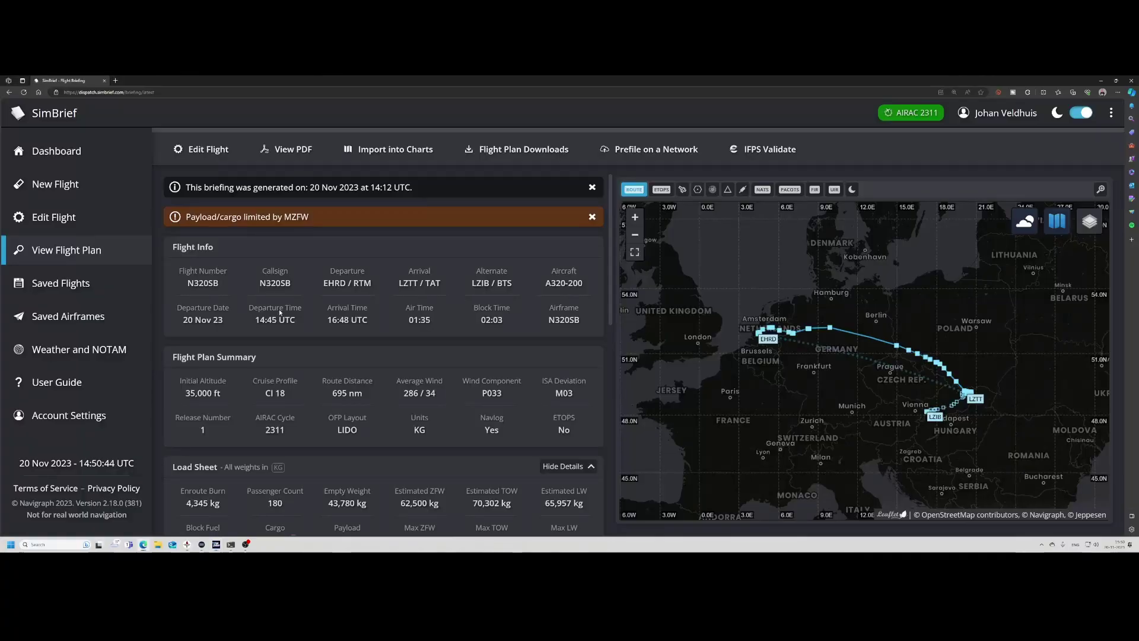
left_click(212, 151)
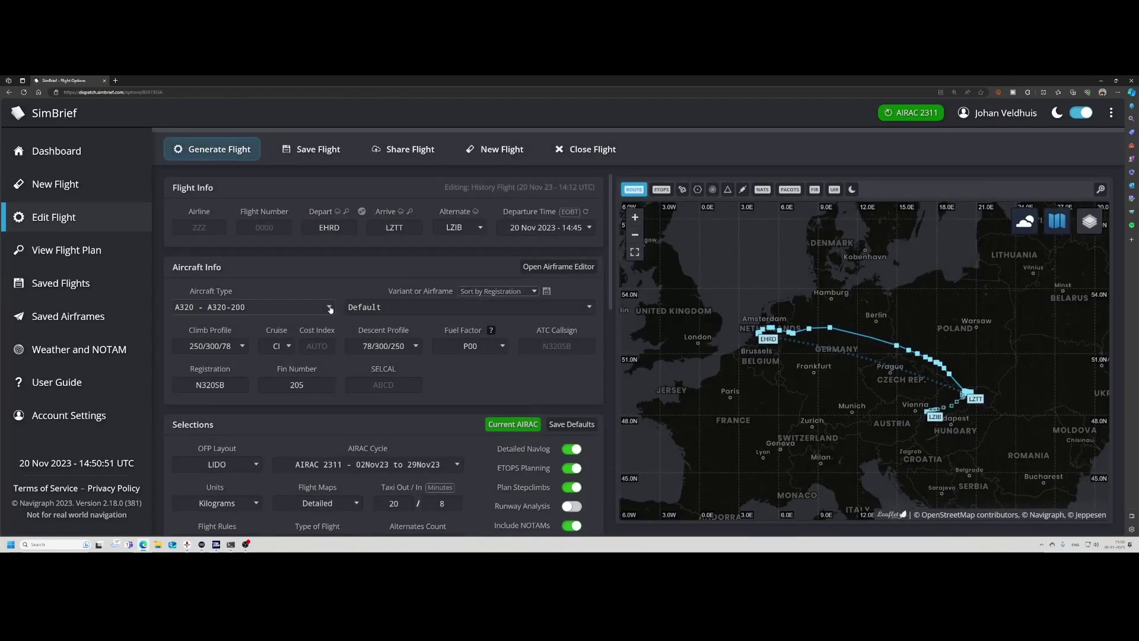
left_click(330, 308)
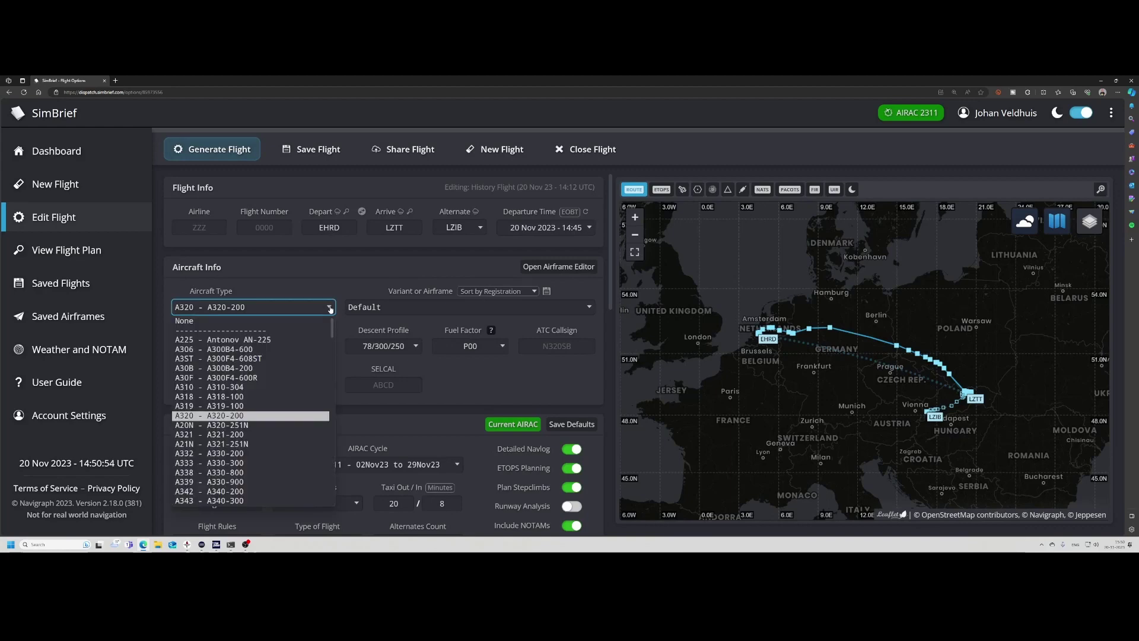
left_click(252, 425)
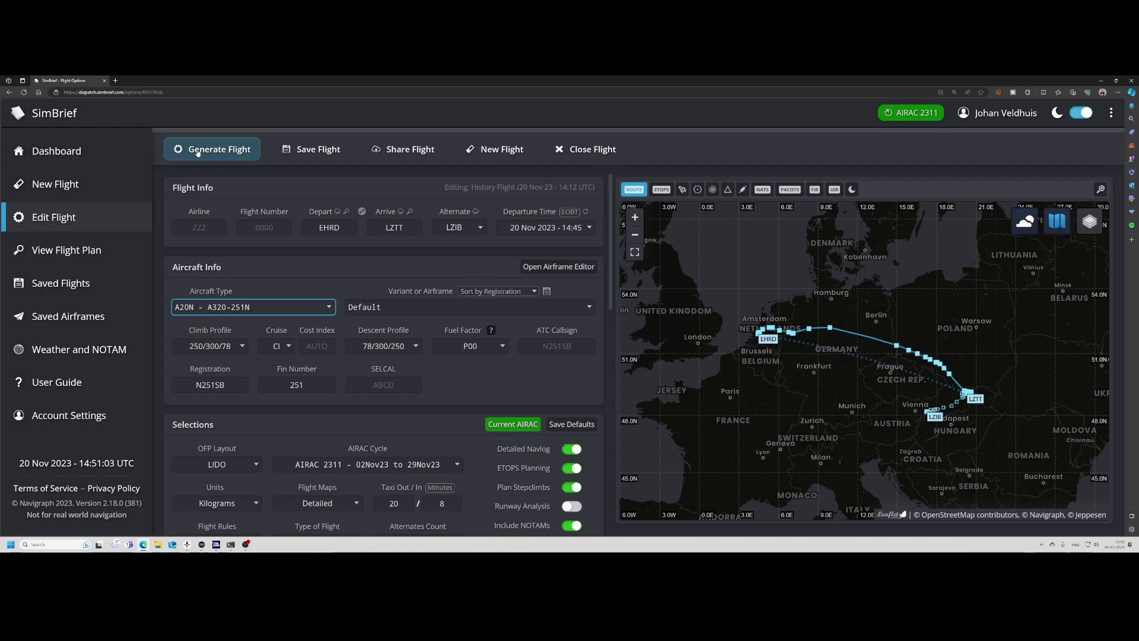
left_click(199, 153)
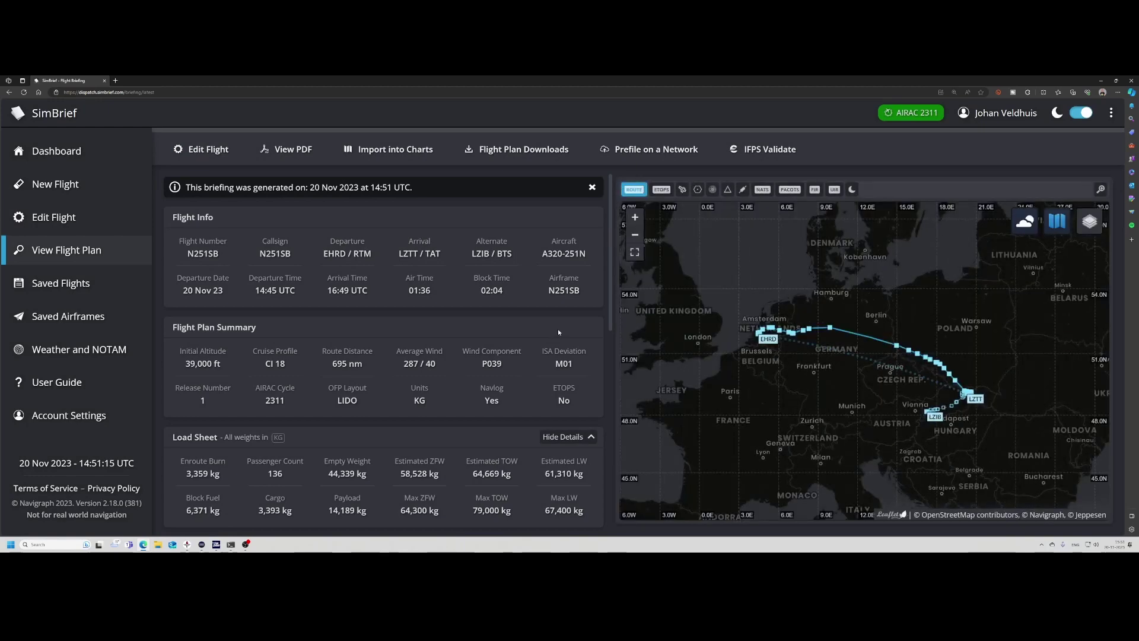
Switch back to Microsoft Flight Simulator and import the regenerated SimBrief plan into the EFB
key("alt+Tab")
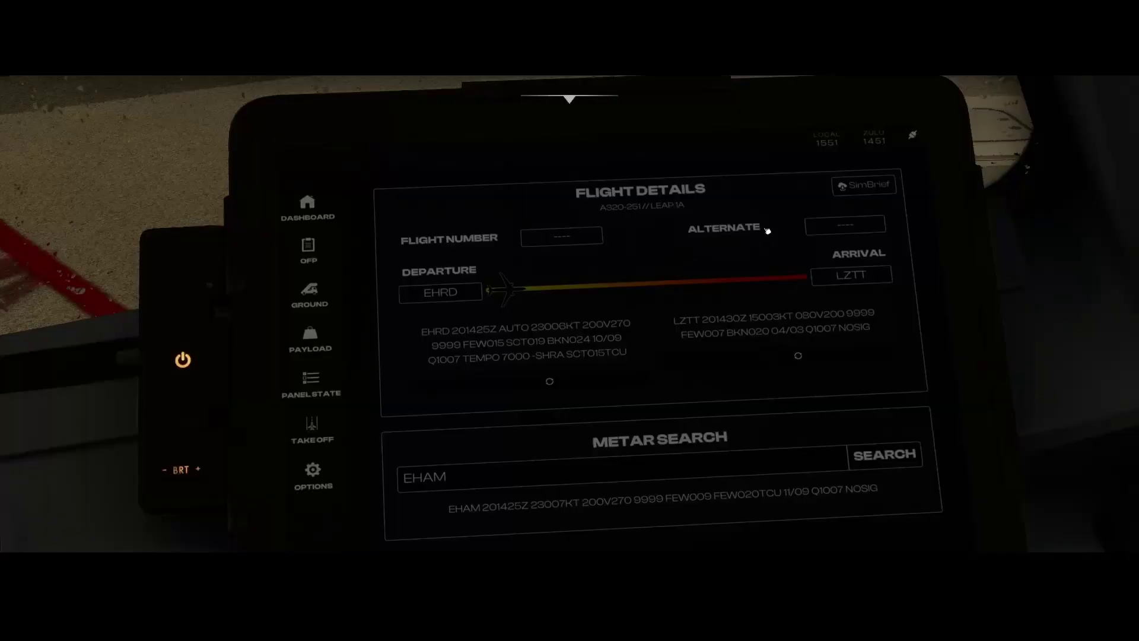
left_click(864, 188)
Read through the imported operational flight plan on the EFB, from planned fuel and routing to times, weights and terrain clearance
left_click(310, 248)
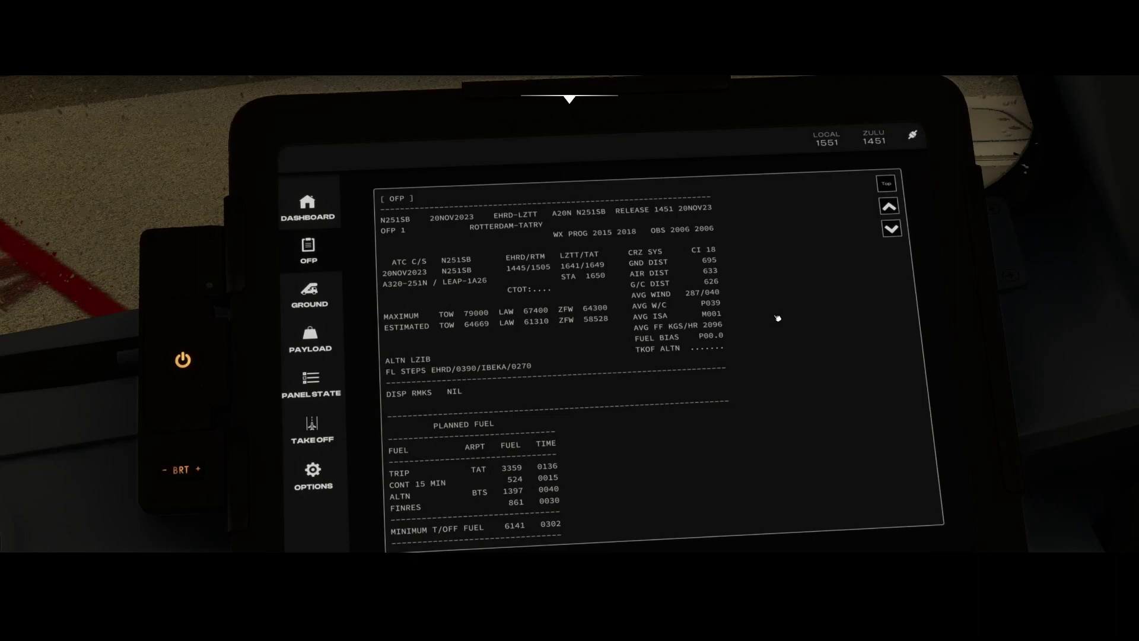
left_click(893, 229)
left_click(893, 229)
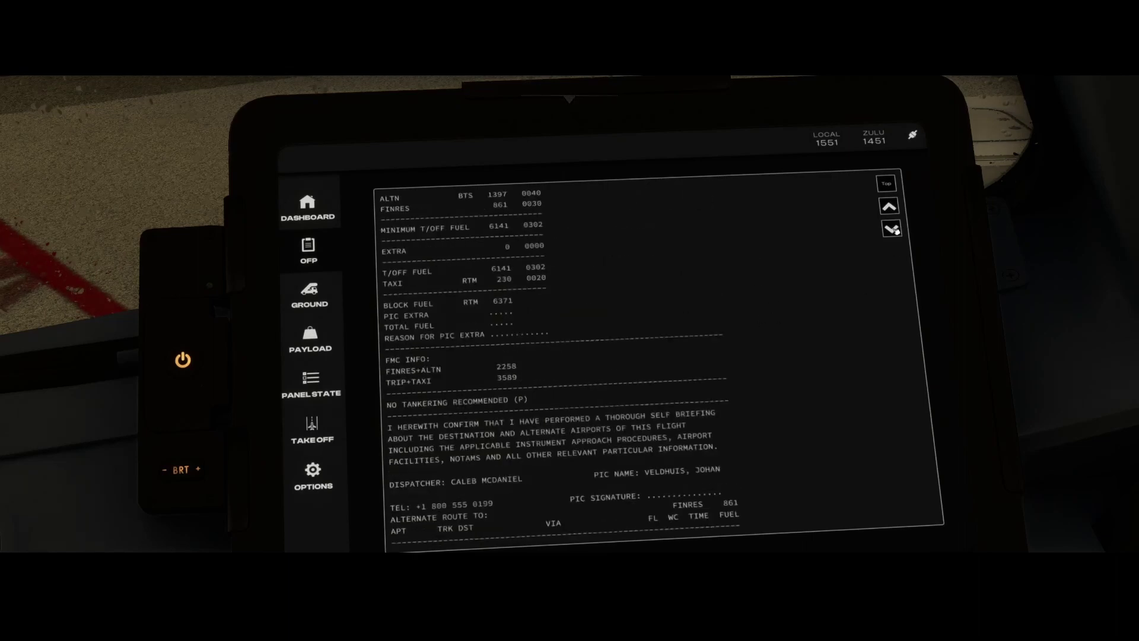
left_click(893, 229)
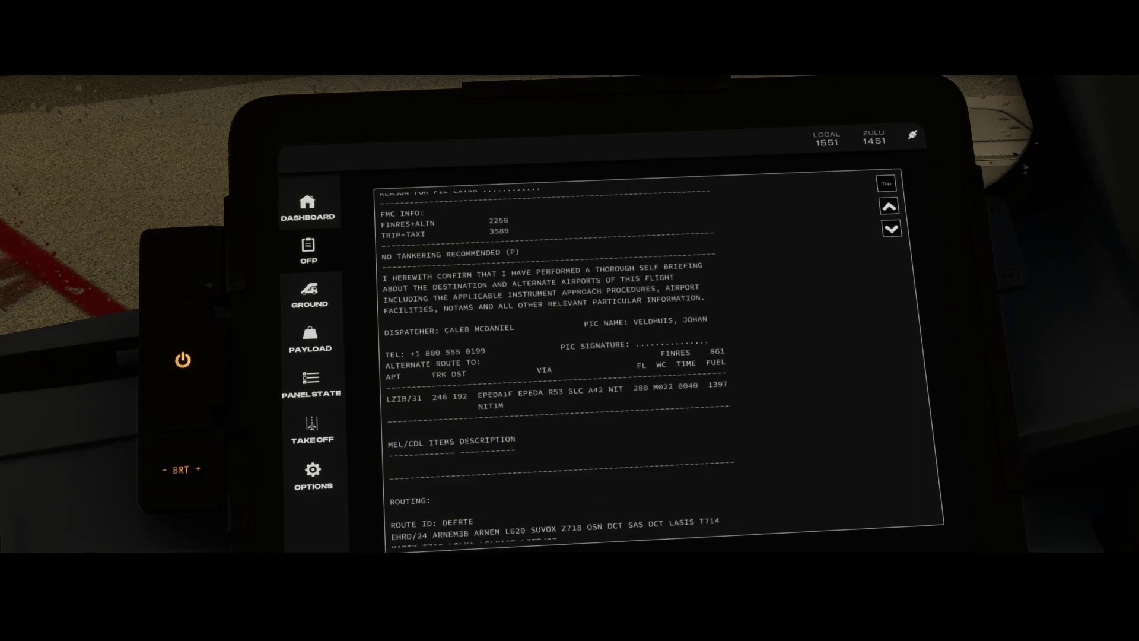
left_click(892, 229)
left_click(892, 229)
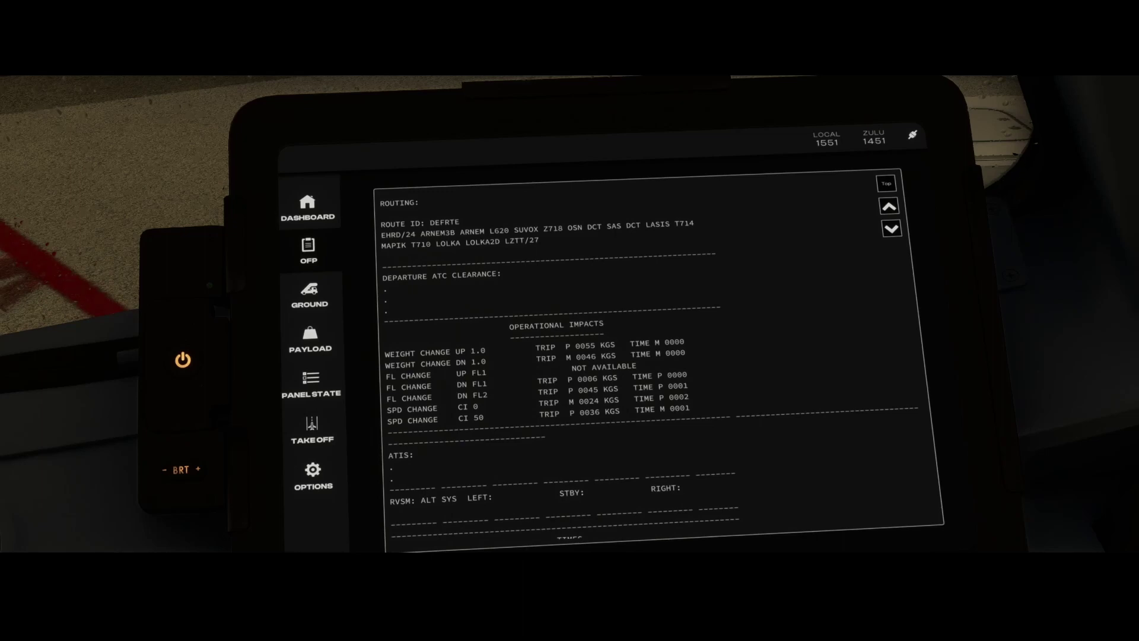
left_click(892, 229)
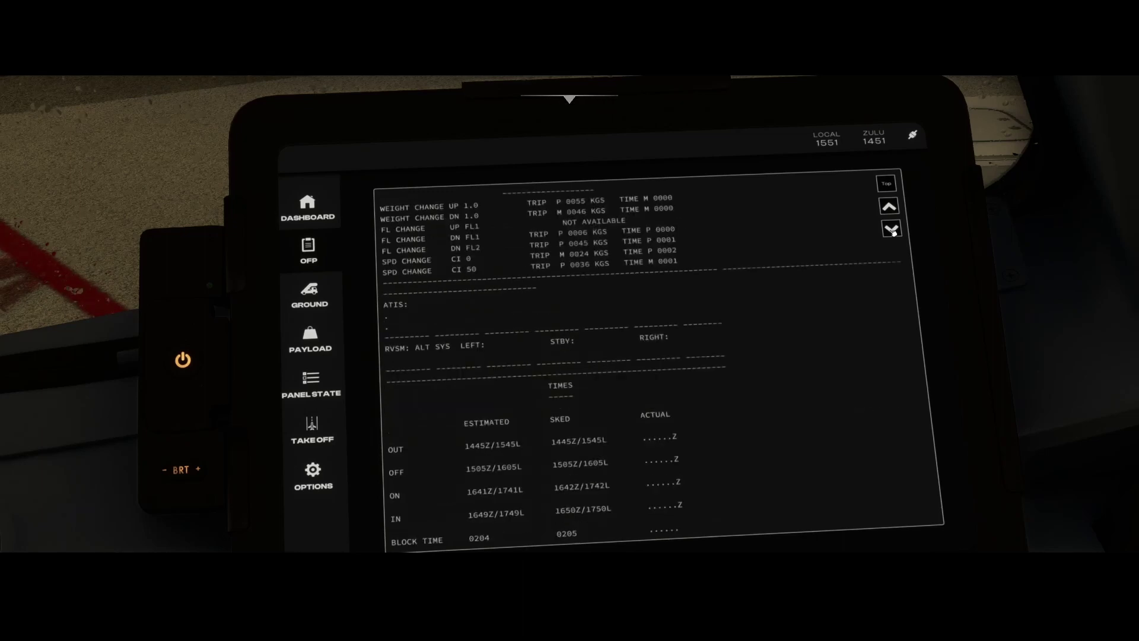
left_click(892, 229)
left_click(892, 229)
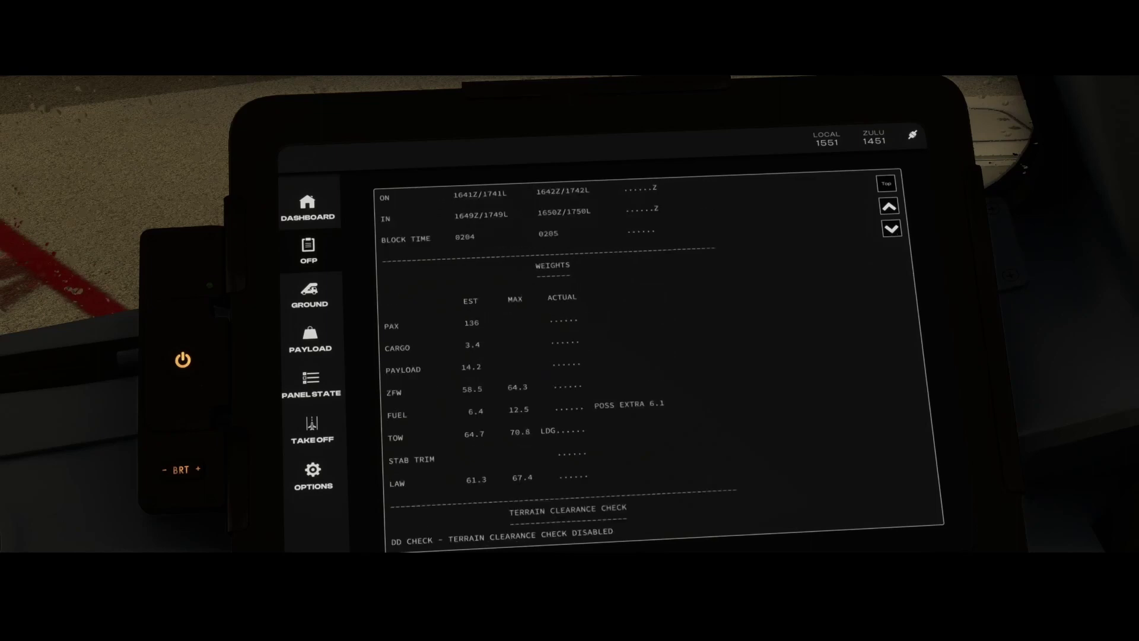
left_click(892, 229)
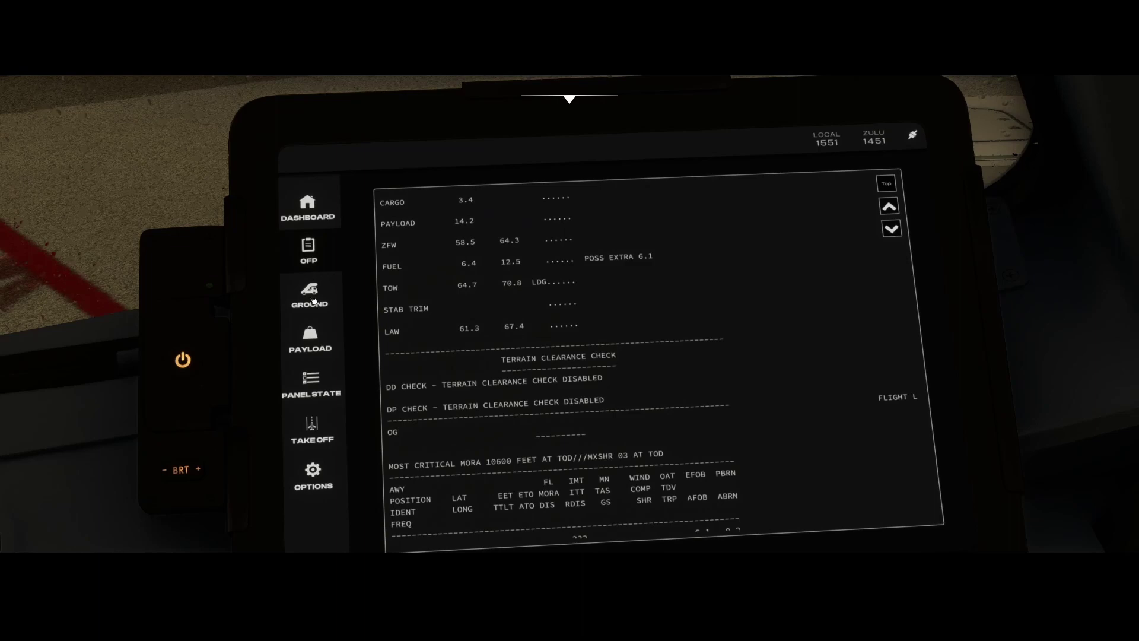
On the EFB ground page, open Door 1L, apply the Loading Config to the doors and close all doors again
left_click(311, 295)
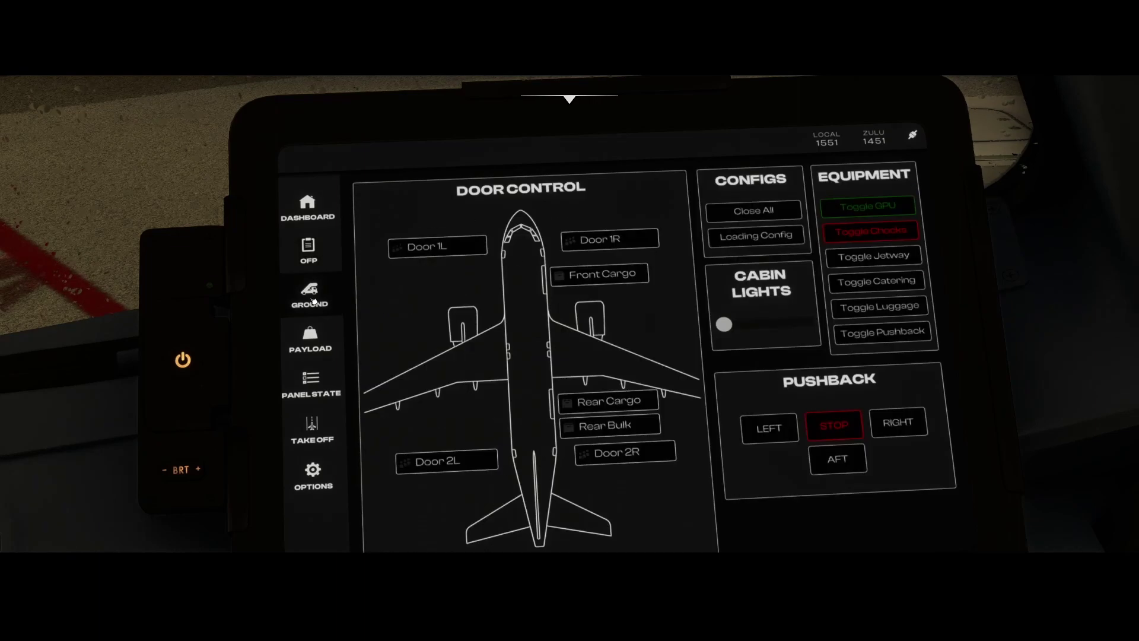
left_click(423, 248)
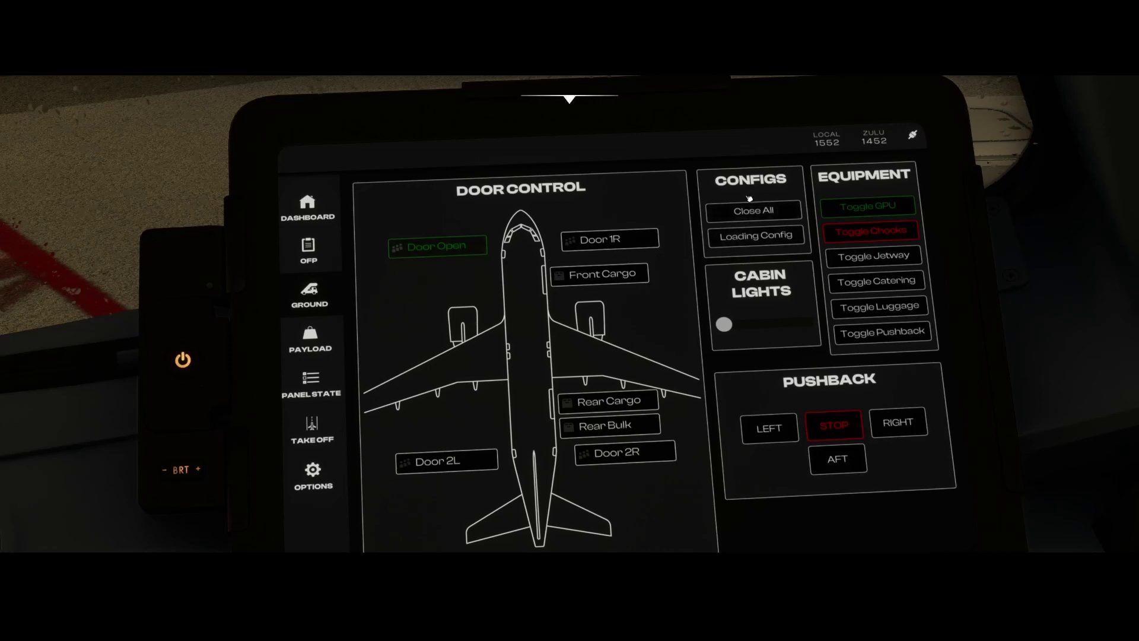
left_click(757, 238)
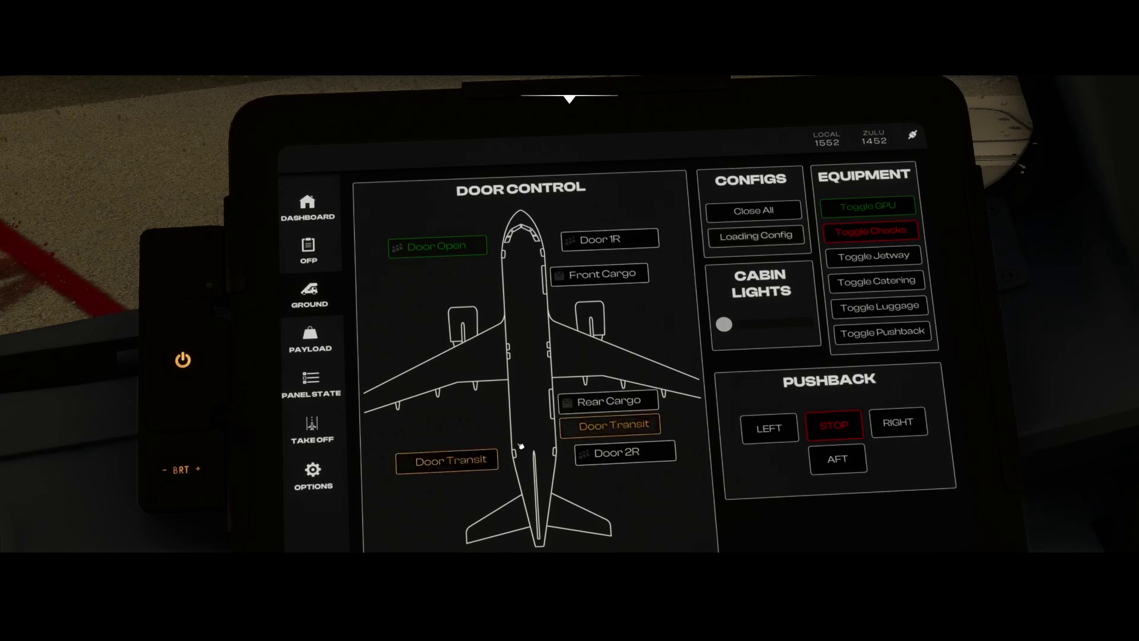
left_click(591, 427)
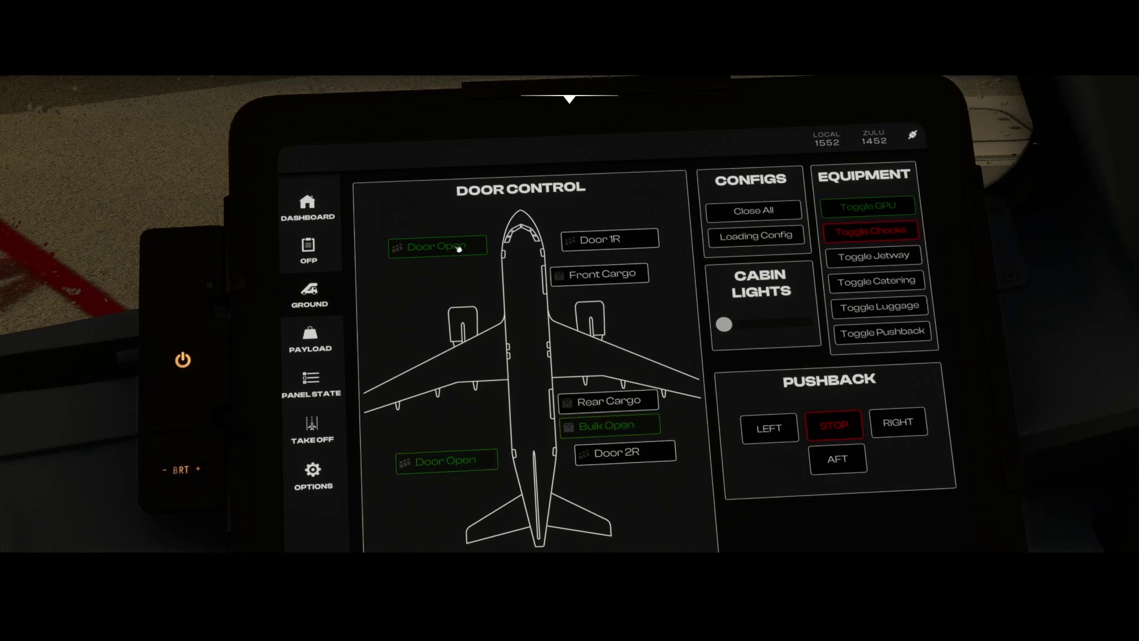
left_click(752, 211)
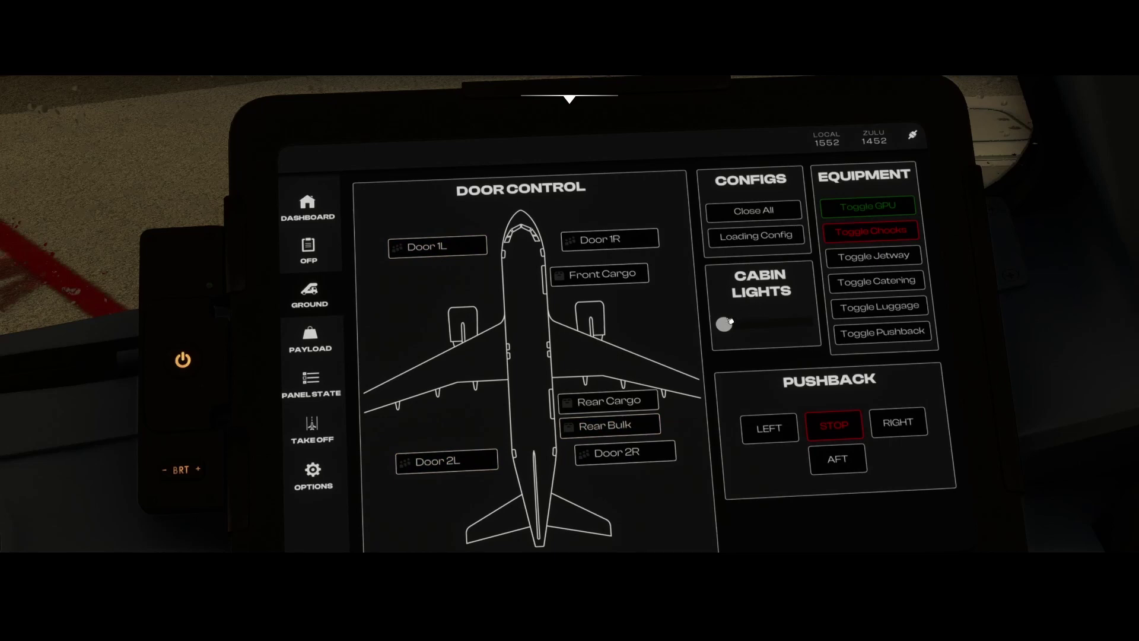
Raise the cabin lights to about mid-range and call the catering service from the ground equipment controls
left_click_drag(734, 327, 781, 324)
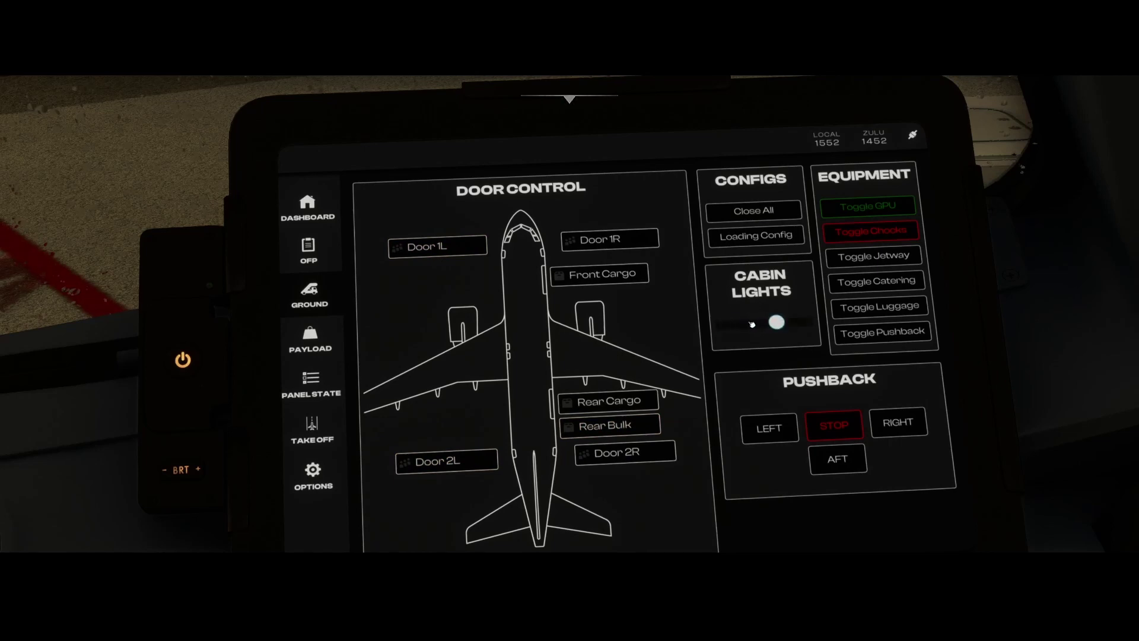
left_click(782, 326)
left_click(894, 211)
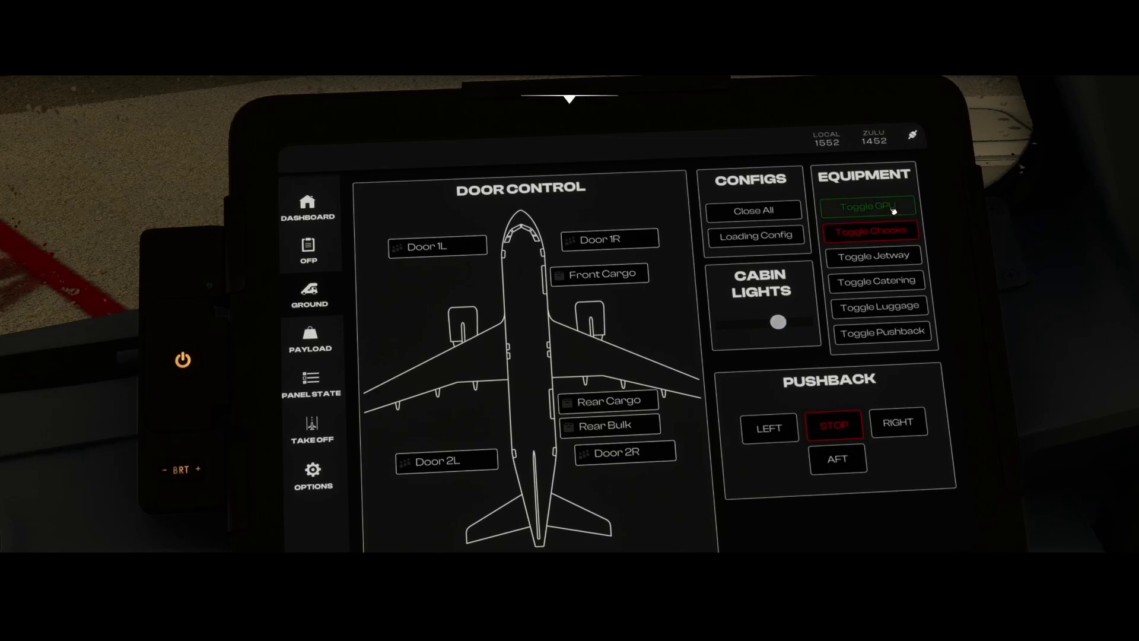
left_click(868, 231)
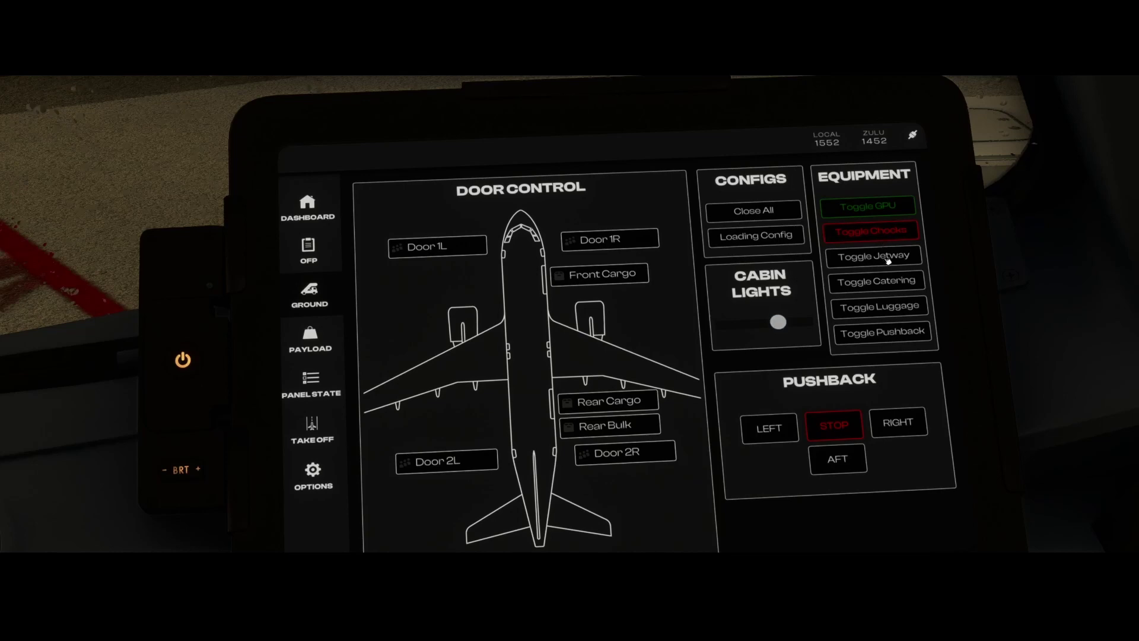
left_click(882, 285)
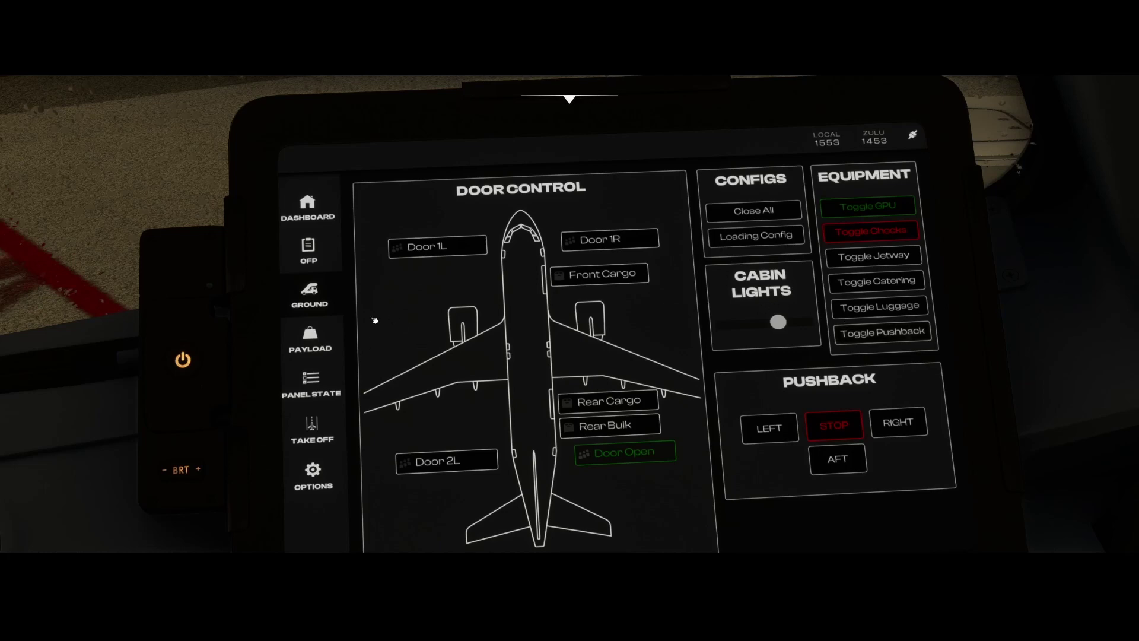
Import the SimBrief payload of 136 passengers, 3393 kg cargo and 6371 kg fuel, and apply it with the Fast loading speed
left_click(310, 337)
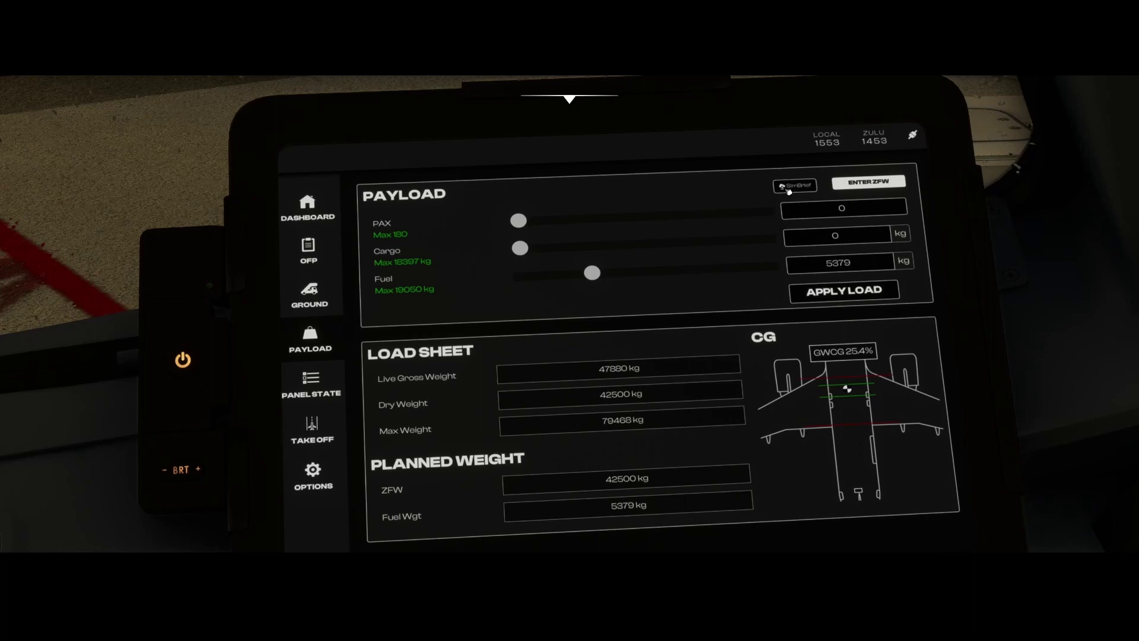
left_click(788, 191)
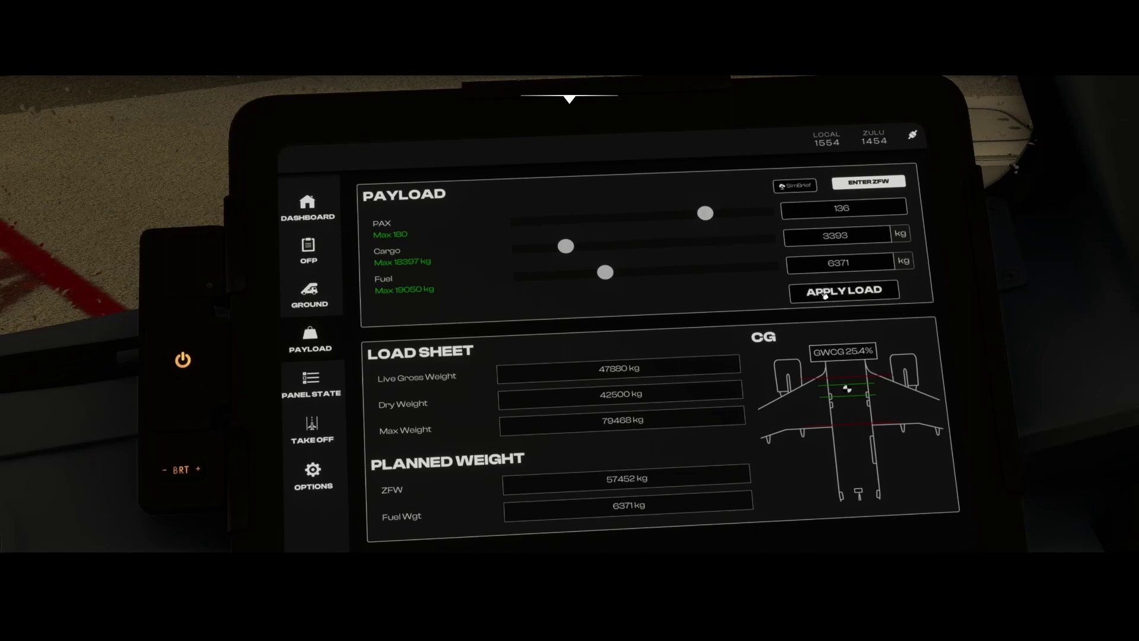
left_click(824, 293)
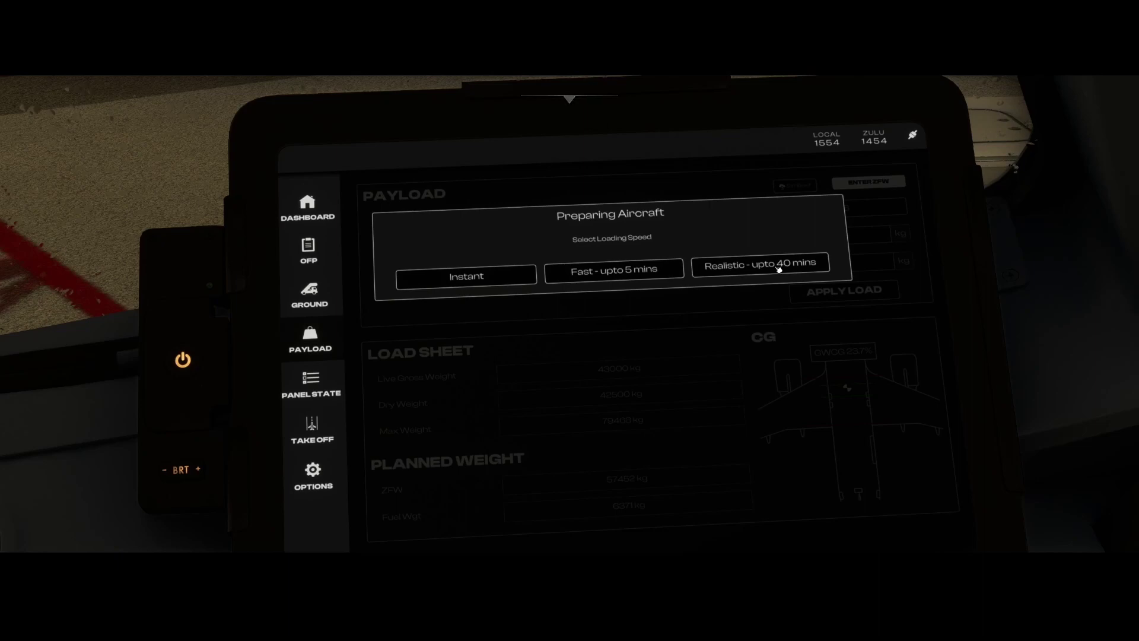
left_click(618, 271)
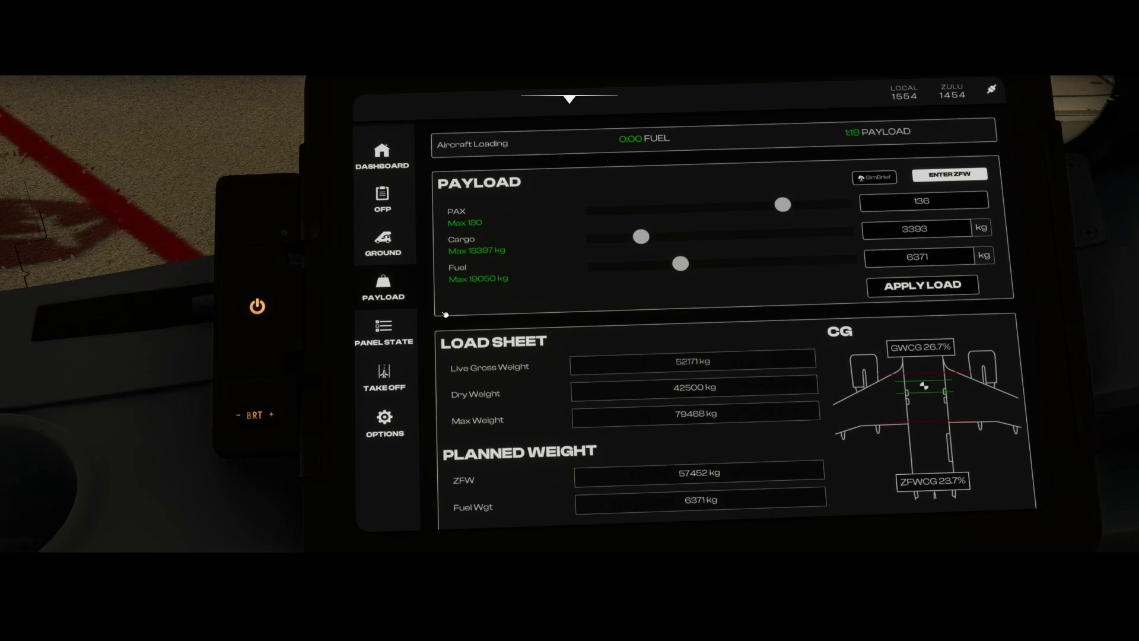
View the panel state presets, sync the takeoff conditions for runway 06 and try to calculate the takeoff performance
left_click(385, 330)
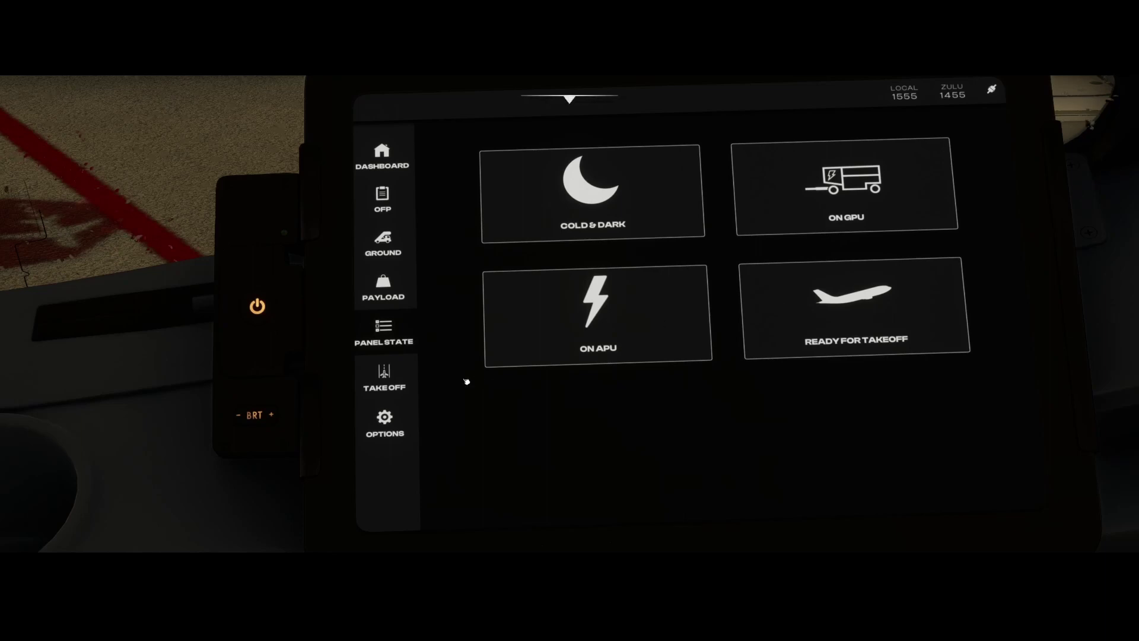
left_click(389, 378)
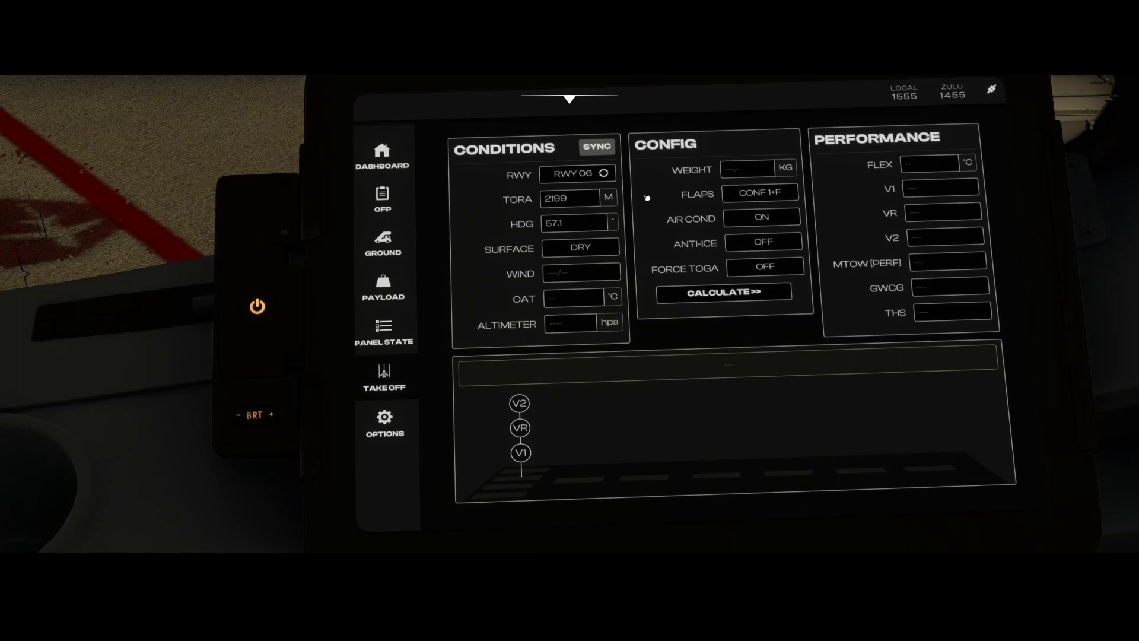
left_click(605, 147)
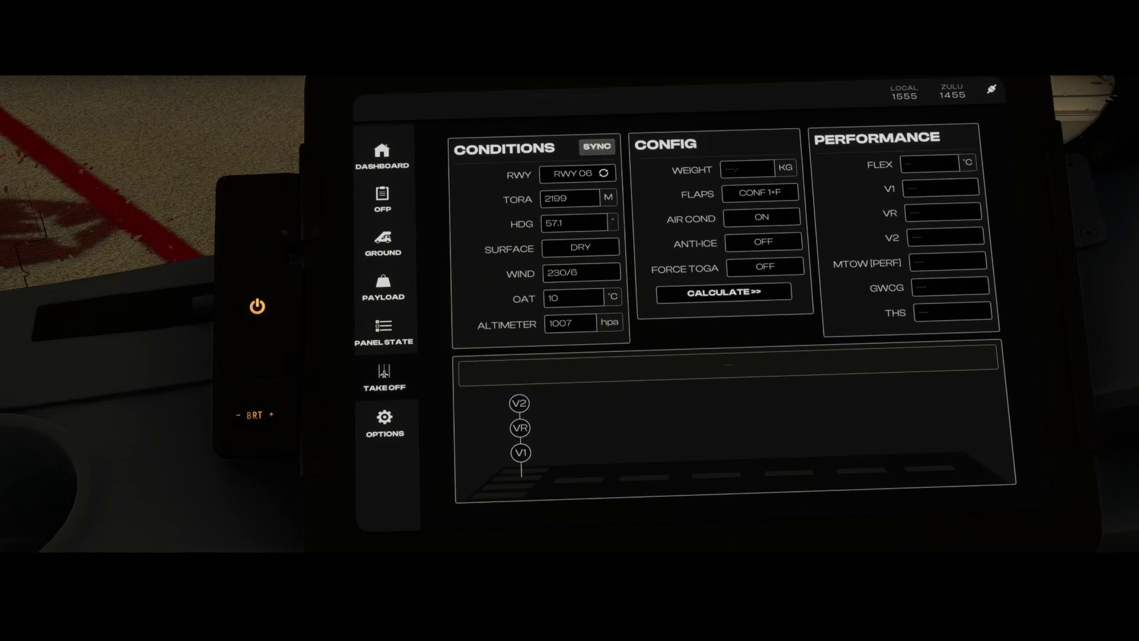
left_click(715, 294)
Check the payload load sheet, set the takeoff weight to 79468 kg and try to calculate the performance
left_click(386, 290)
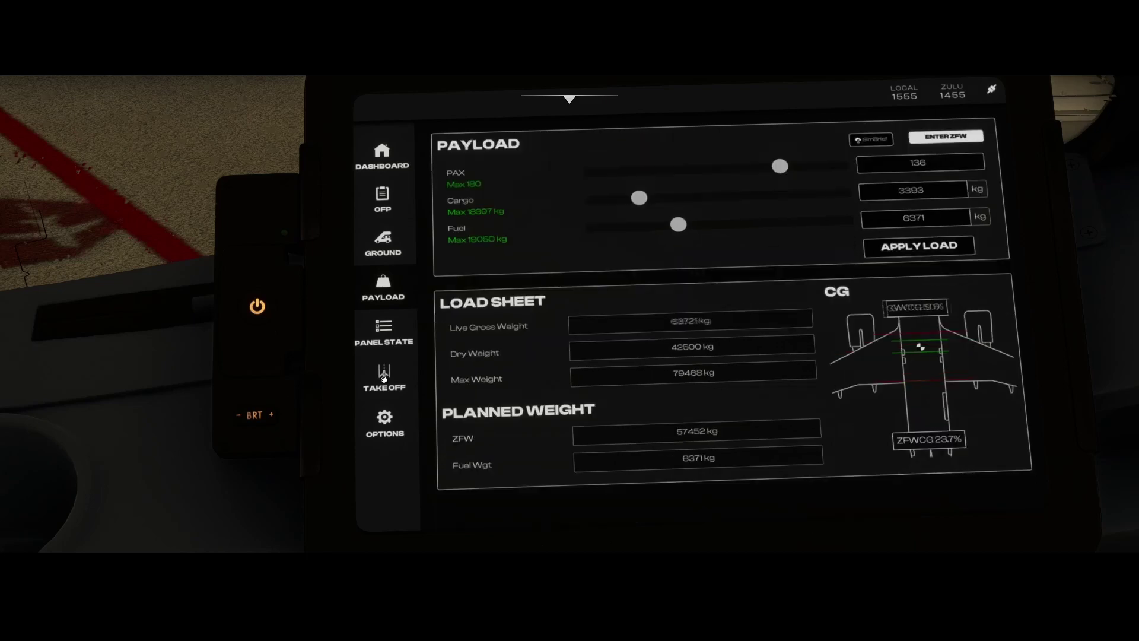
left_click(384, 375)
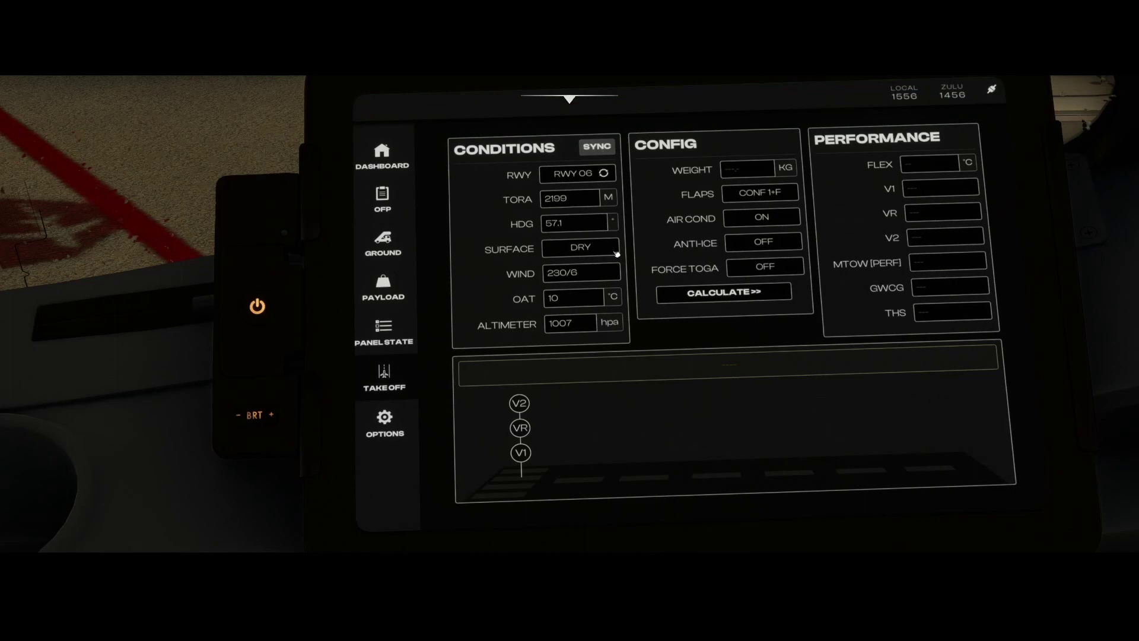
left_click(704, 298)
left_click(750, 172)
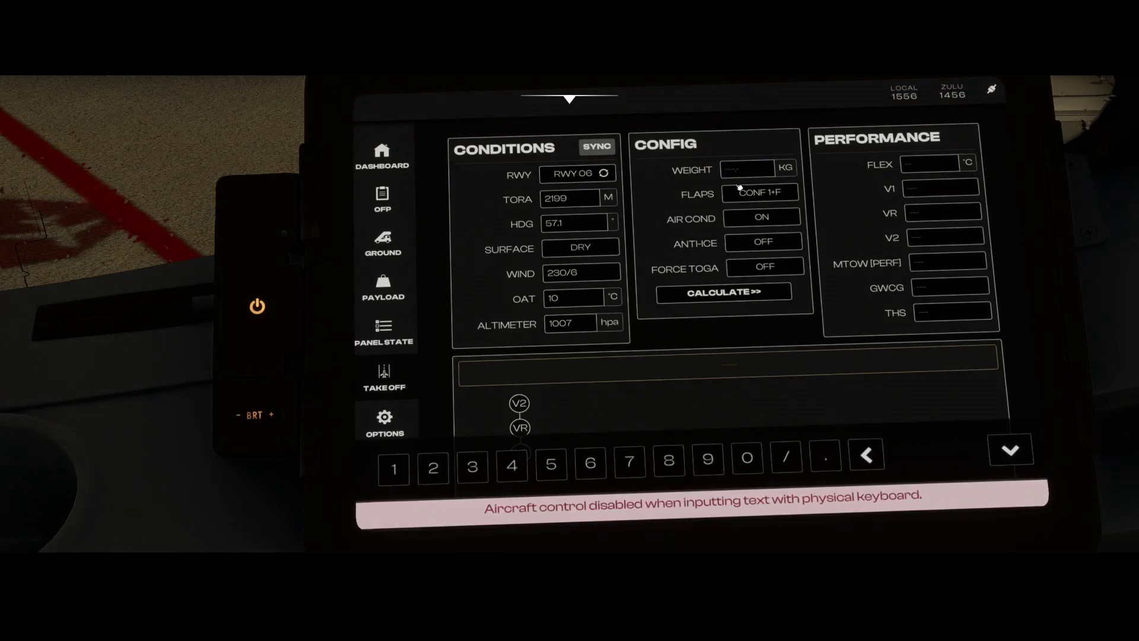
left_click(388, 293)
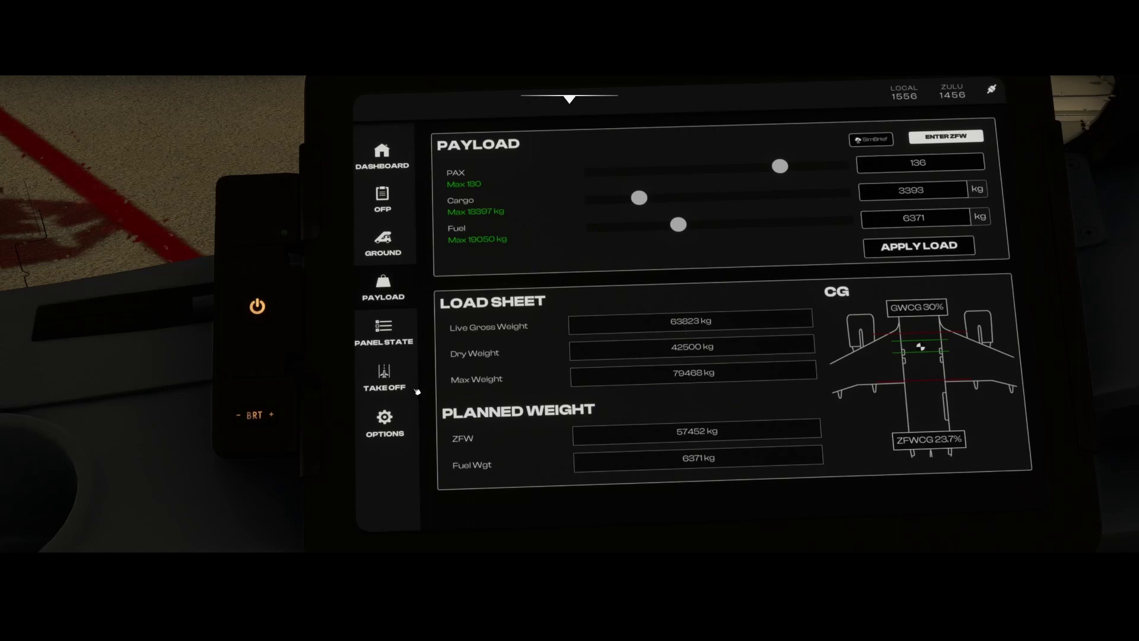
left_click(384, 374)
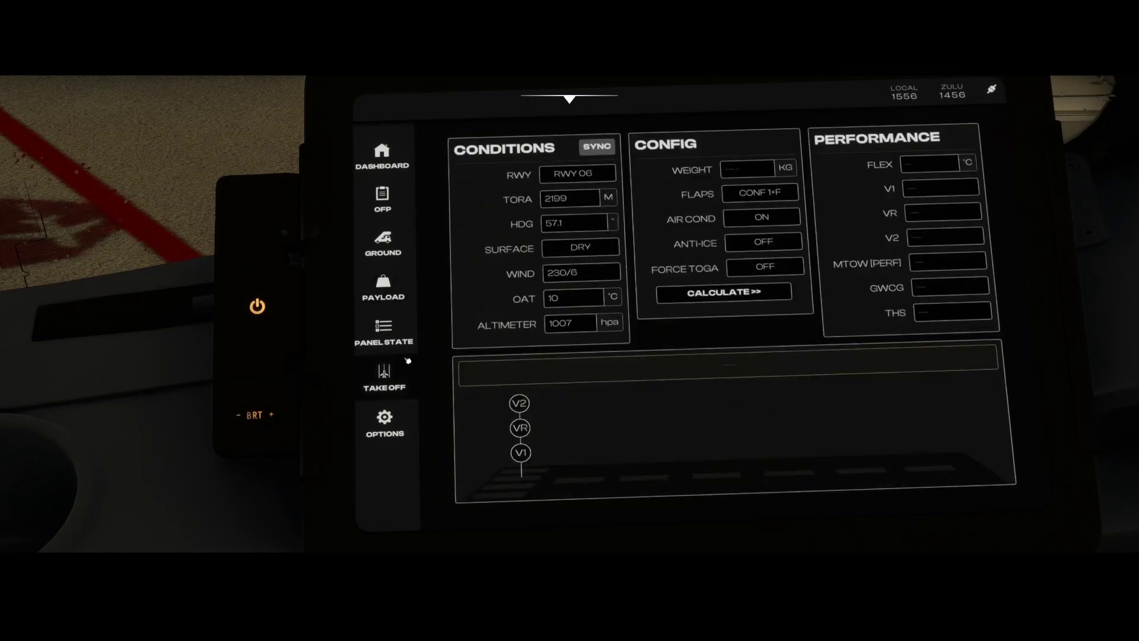
left_click(737, 171)
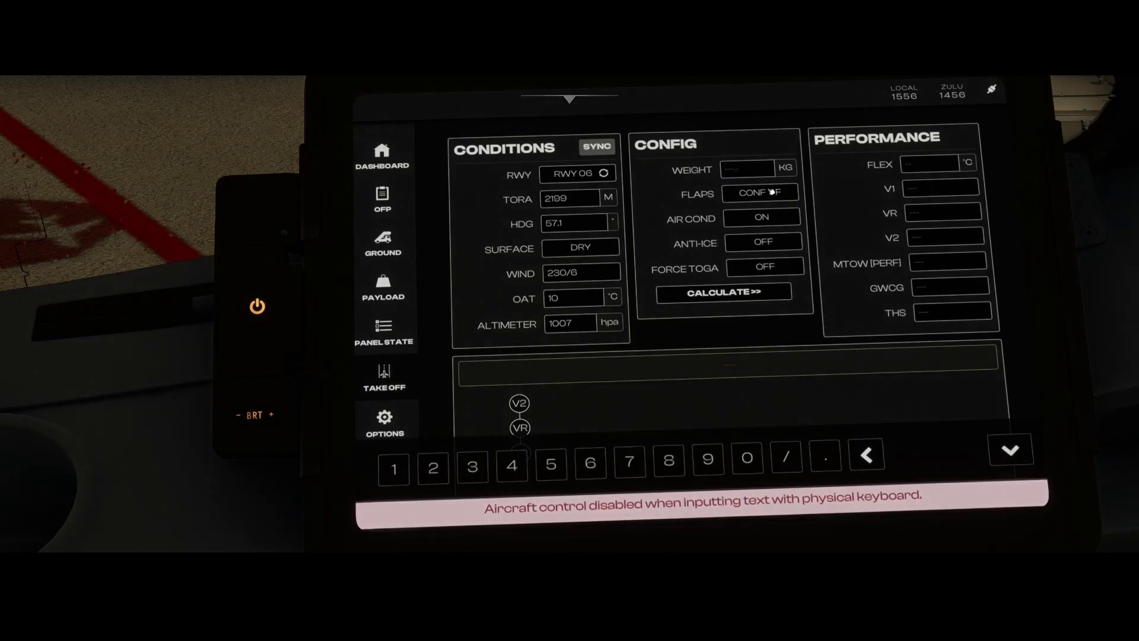
type("79468")
left_click(1009, 451)
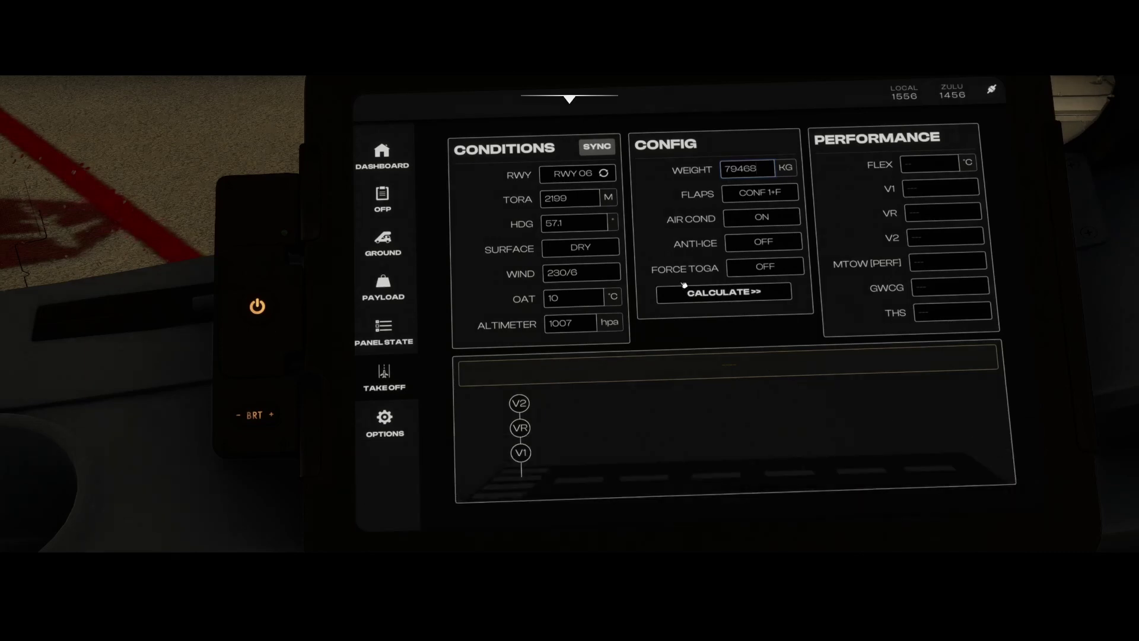
left_click(761, 292)
Look up the live gross weight on the load sheet and replace the takeoff weight with 63823 kg
left_click(384, 288)
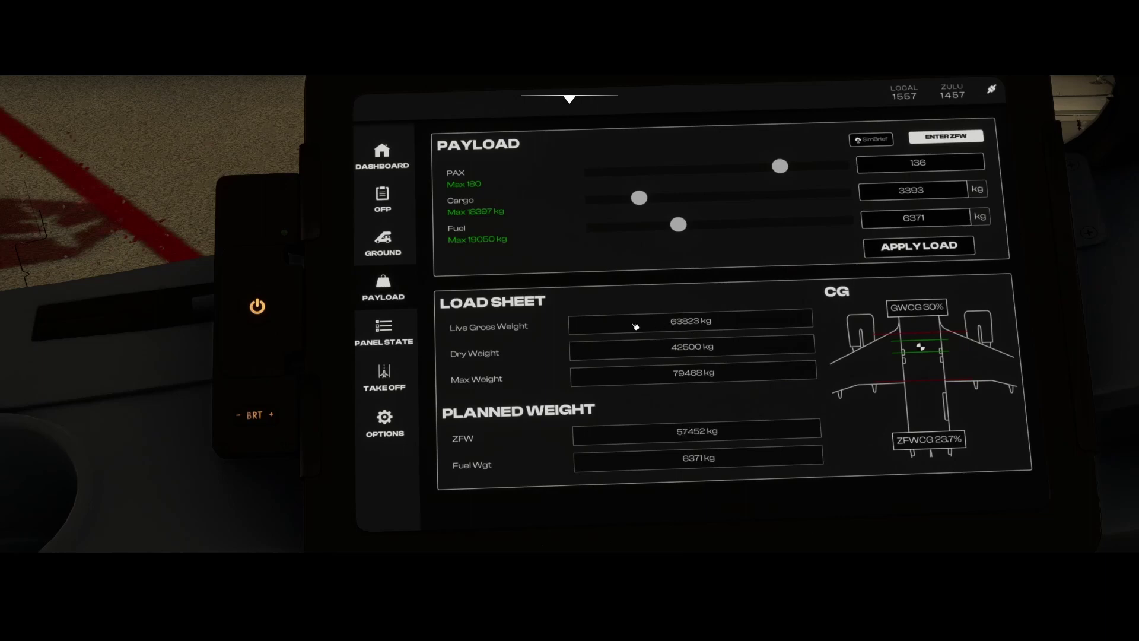
left_click(389, 379)
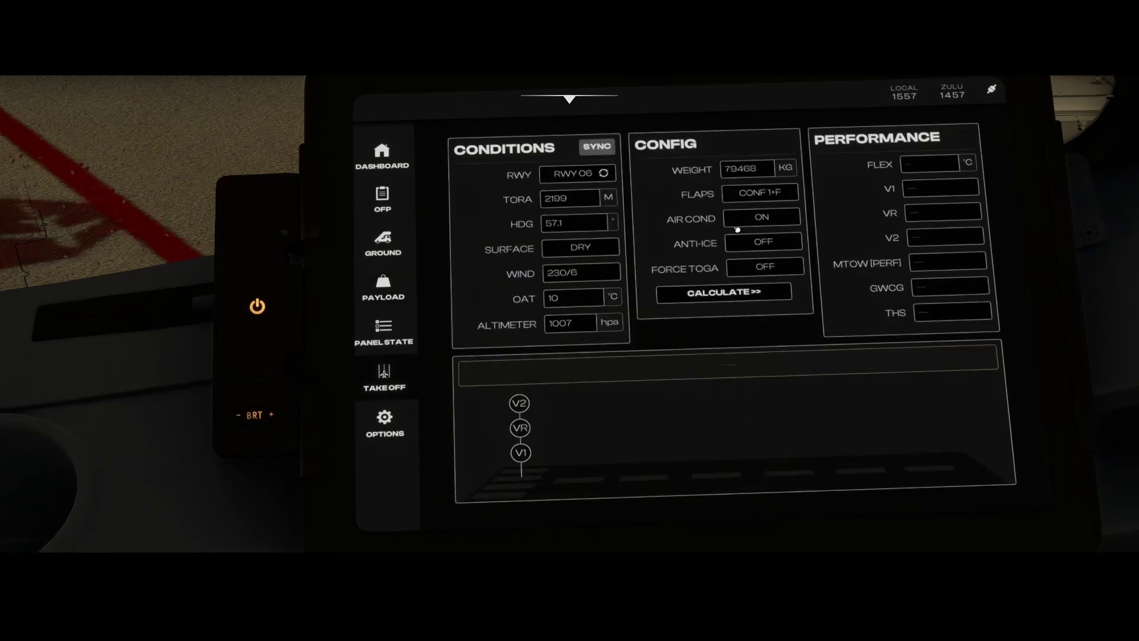
left_click(767, 173)
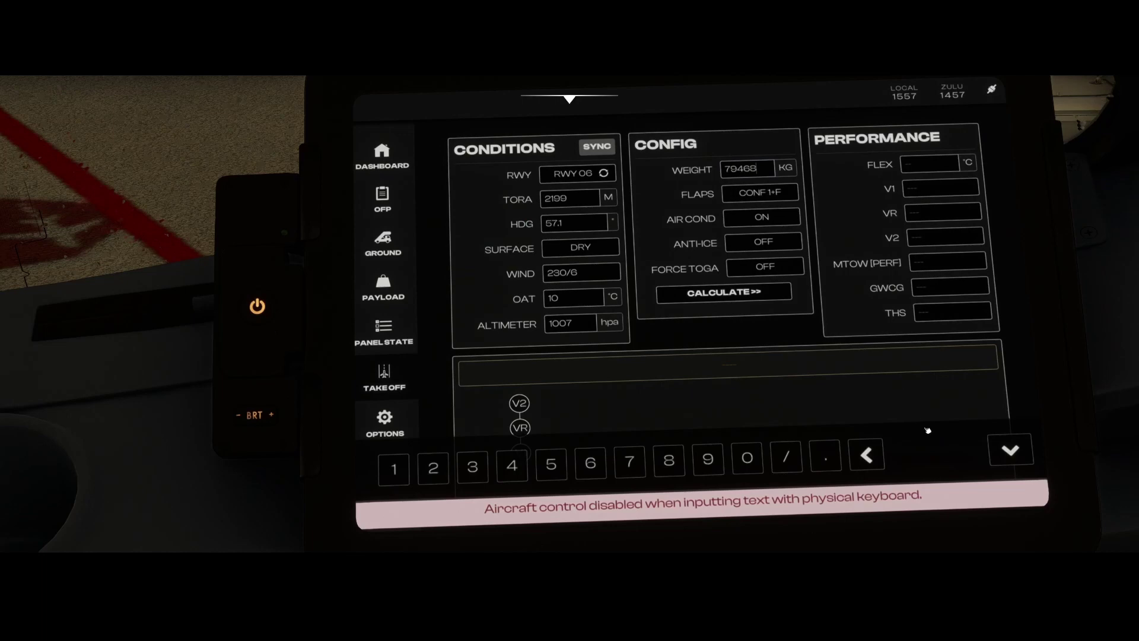
left_click(867, 455)
left_click(868, 455)
left_click(868, 456)
left_click(868, 456)
left_click(867, 456)
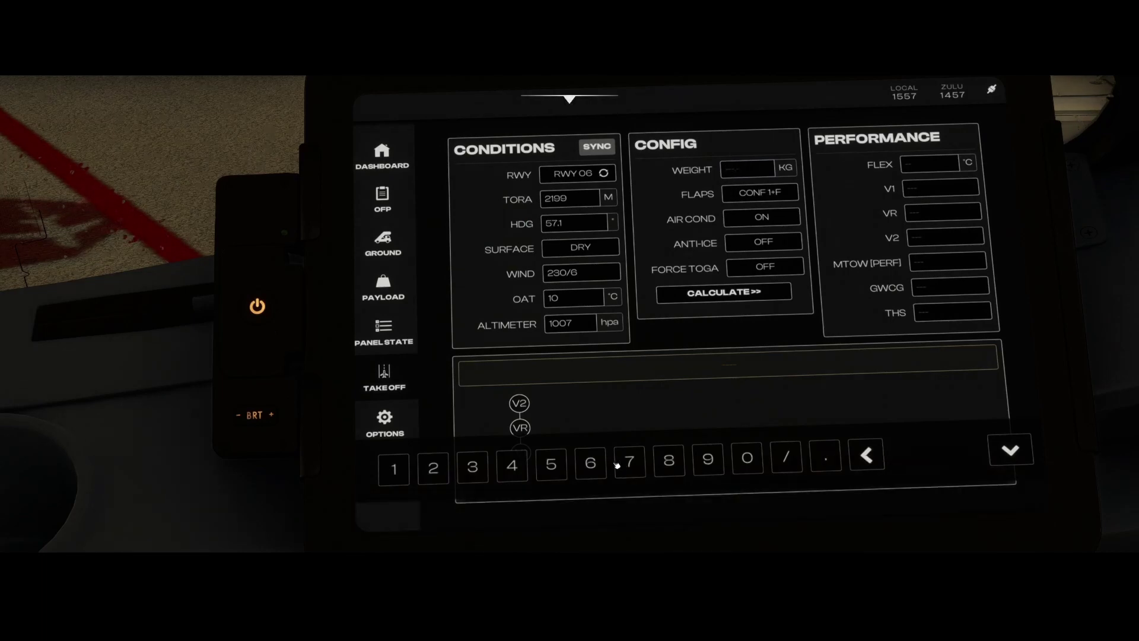
left_click(588, 462)
left_click(473, 467)
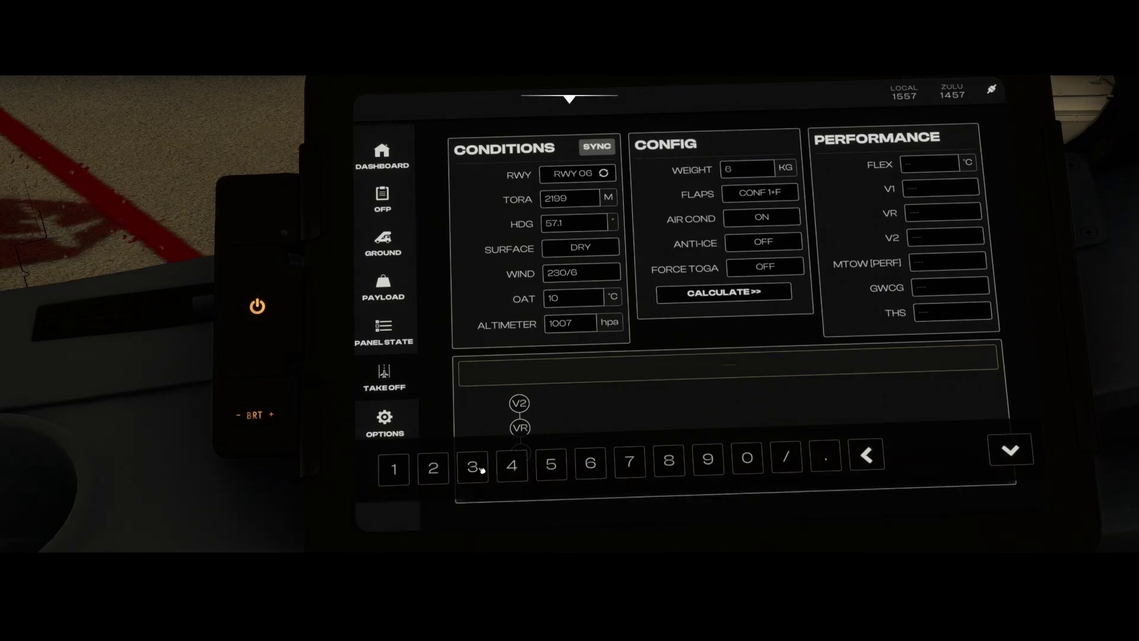
left_click(668, 468)
left_click(433, 467)
left_click(473, 468)
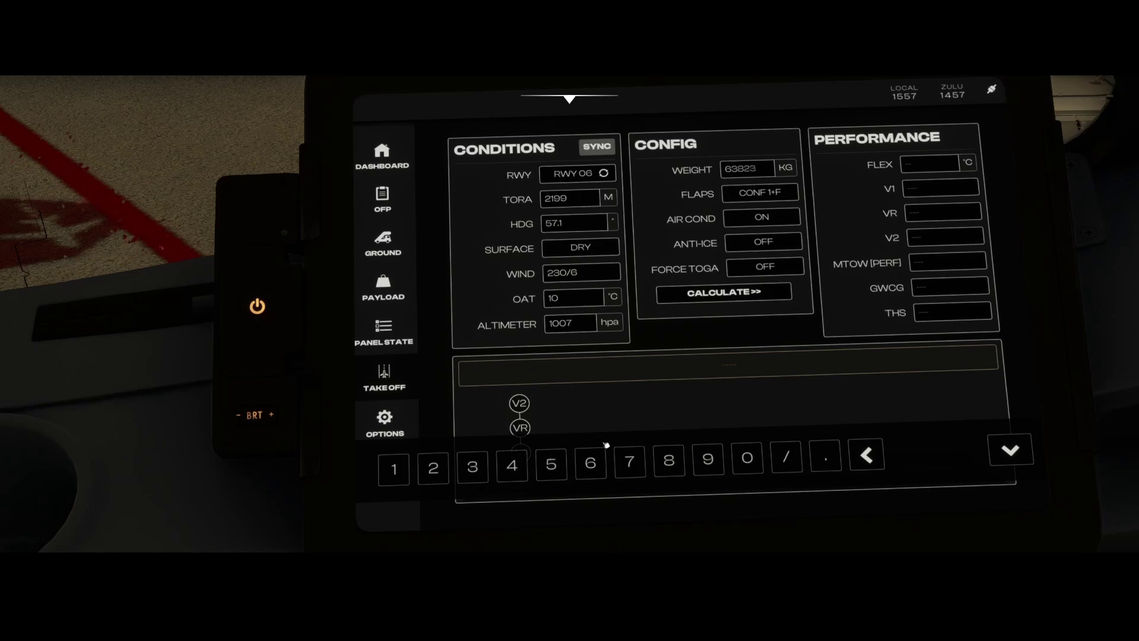
Calculate the takeoff performance and send the results to the FMGS
left_click(727, 291)
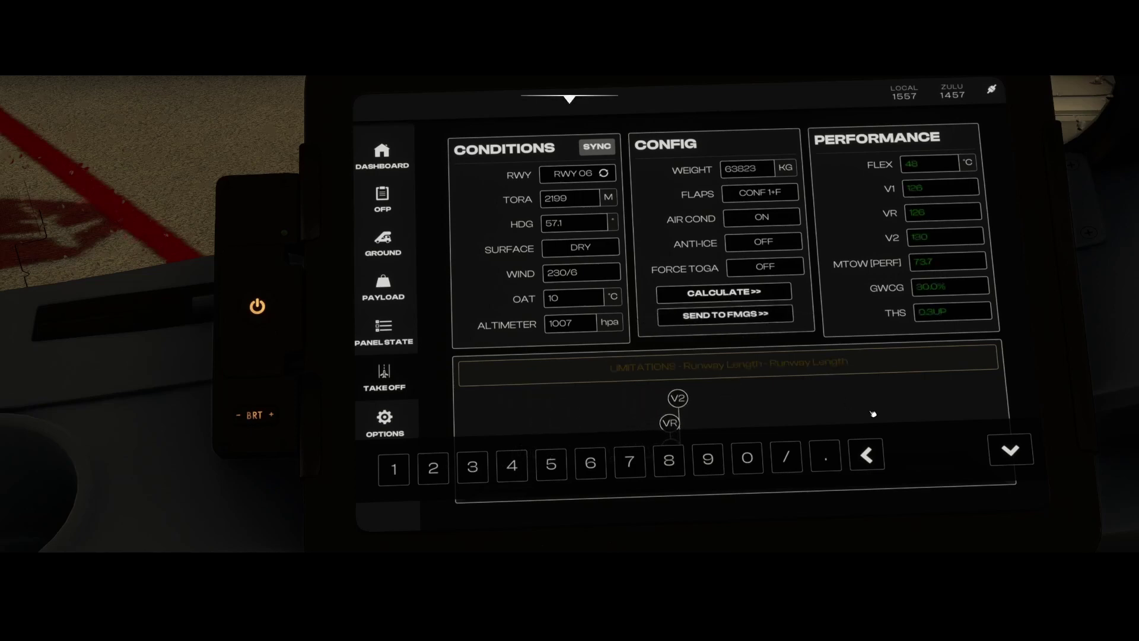
left_click(1012, 453)
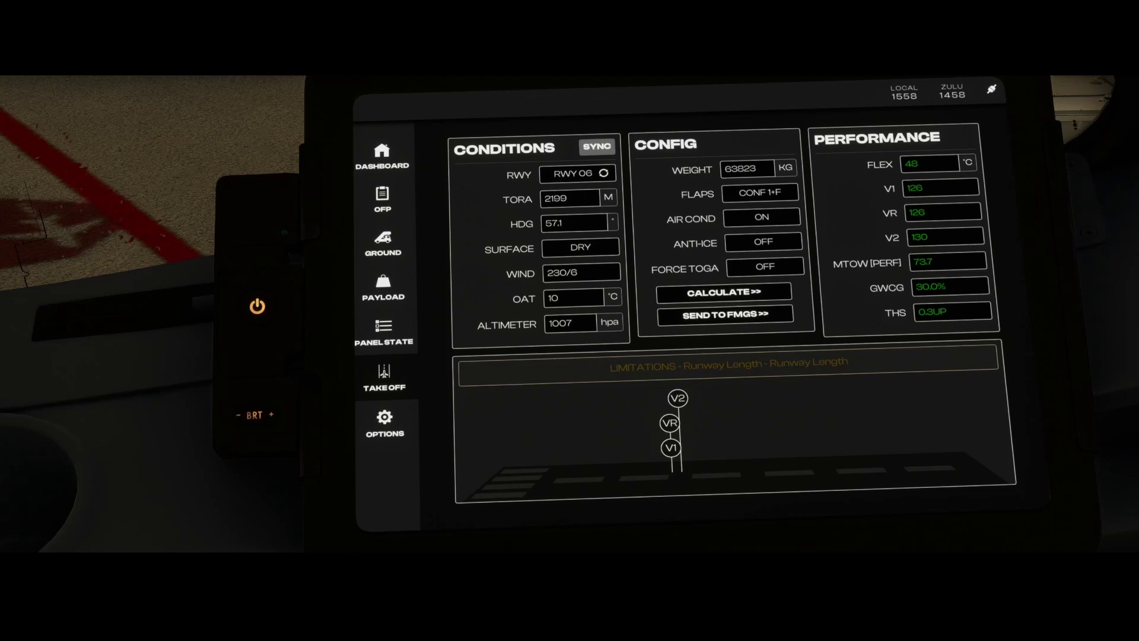
left_click(731, 316)
Review the EFB settings and examine the throttle calibration options
left_click(386, 419)
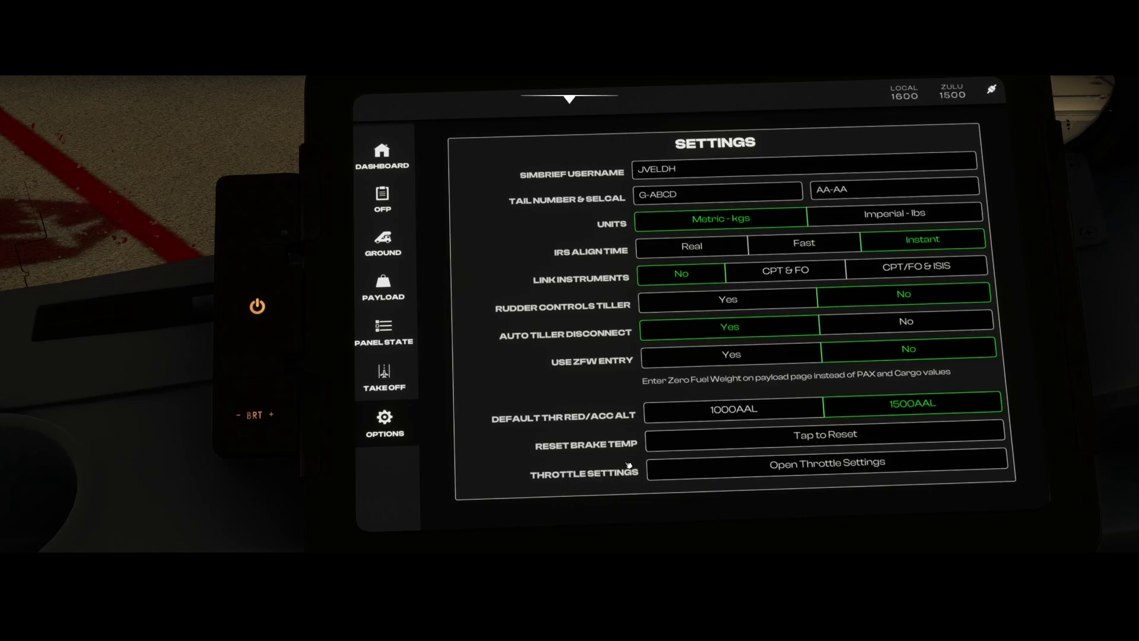
left_click(778, 469)
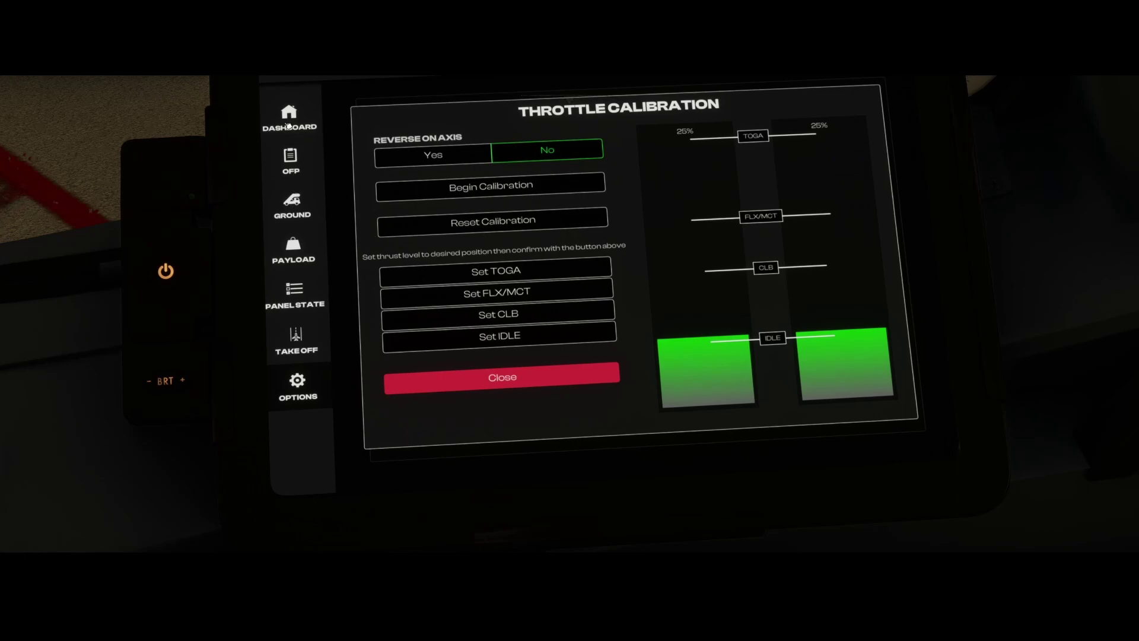
Leave the throttle calibration, glance at the operational flight plan and return to the door and ground equipment controls
left_click(290, 158)
left_click(290, 168)
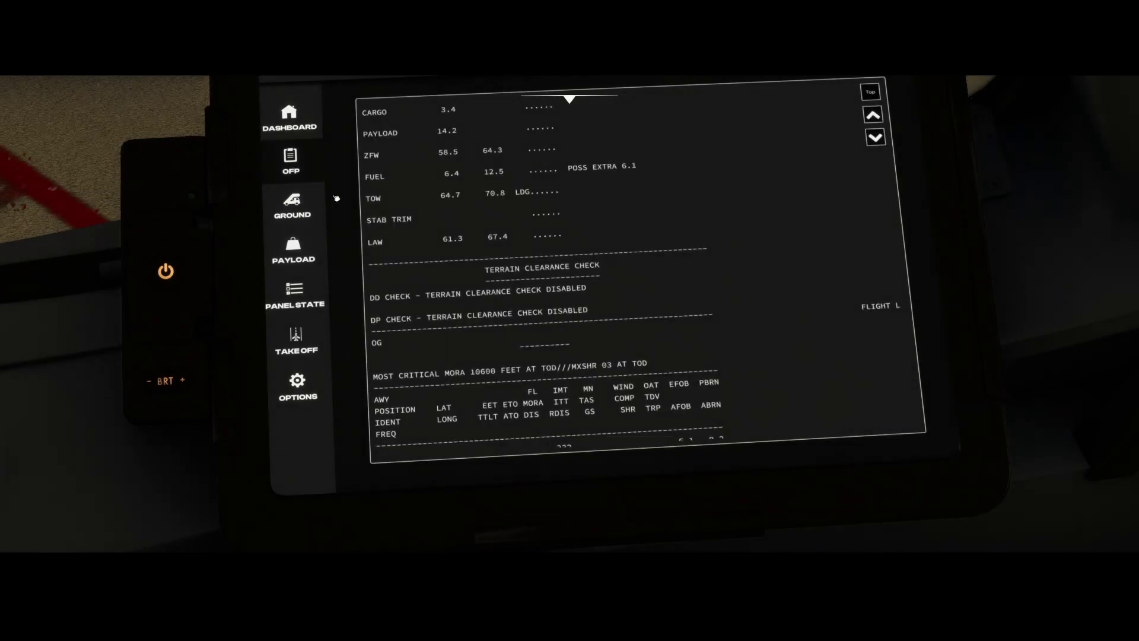
left_click(298, 205)
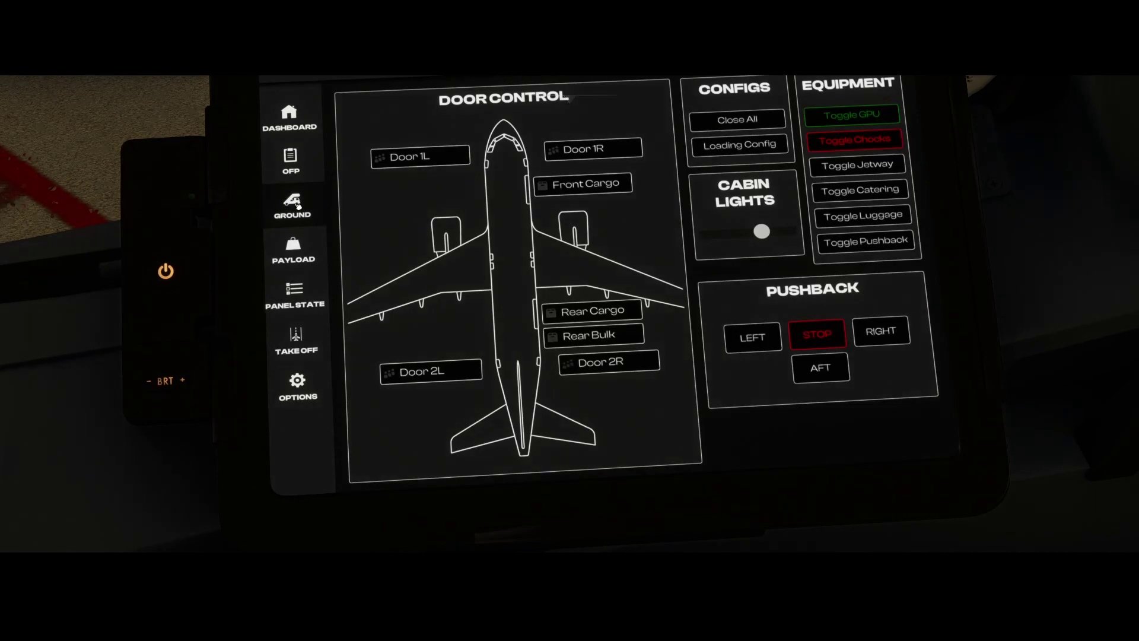